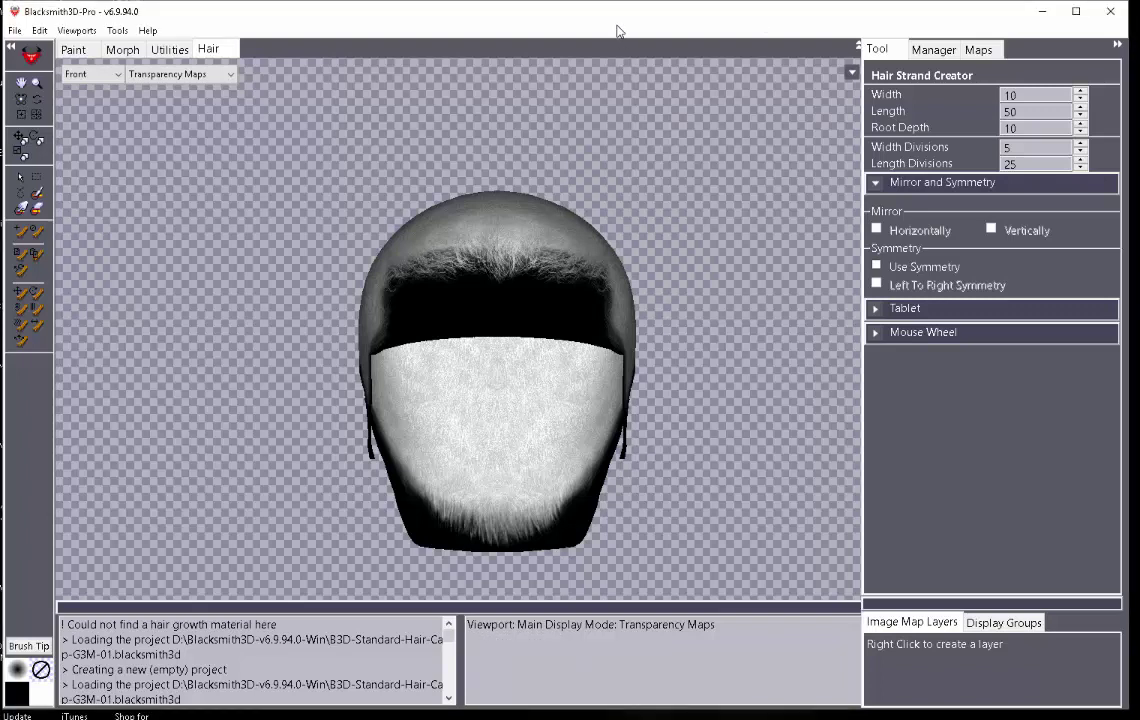
Hide and restore the interface panels, and turn spacebar visibility toggling for the left, right and top panels off and on again in Preferences.
key("Tab")
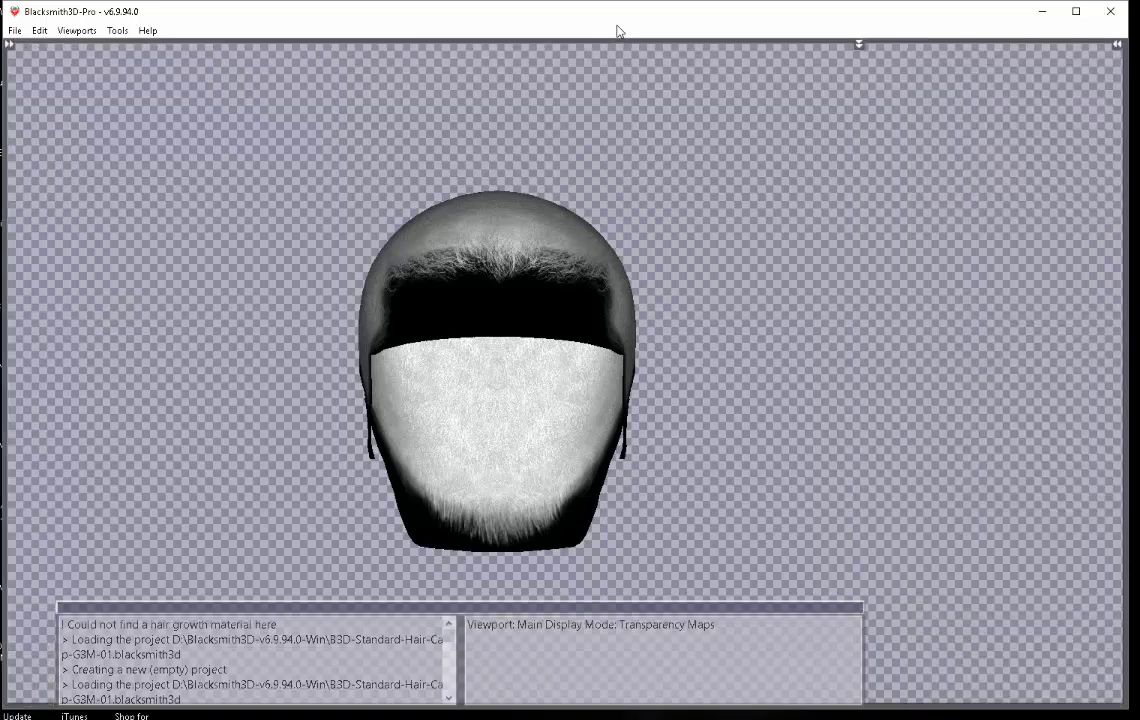
key("Tab")
left_click(17, 32)
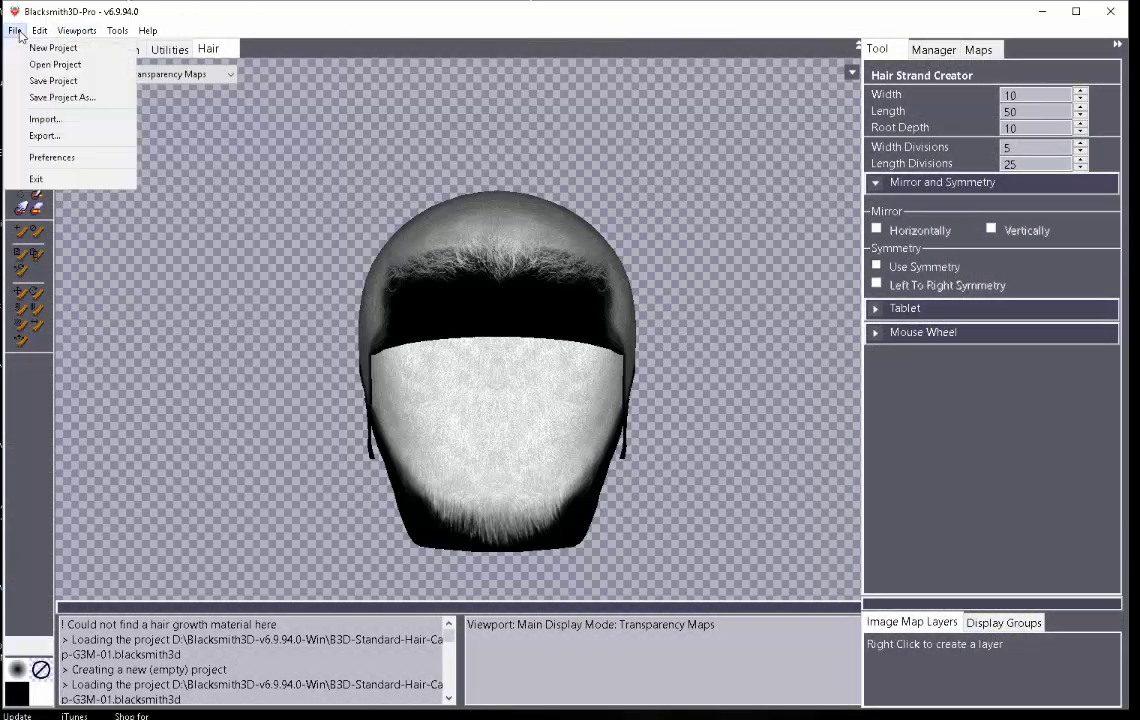
left_click(68, 158)
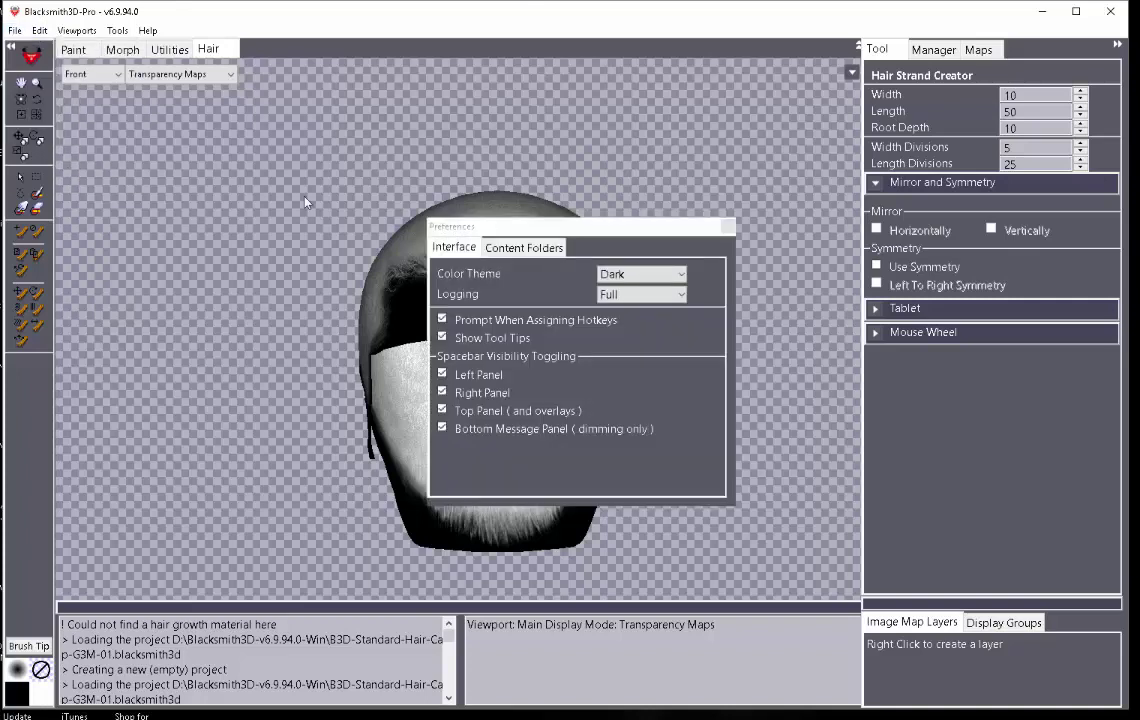
left_click(443, 375)
left_click(442, 393)
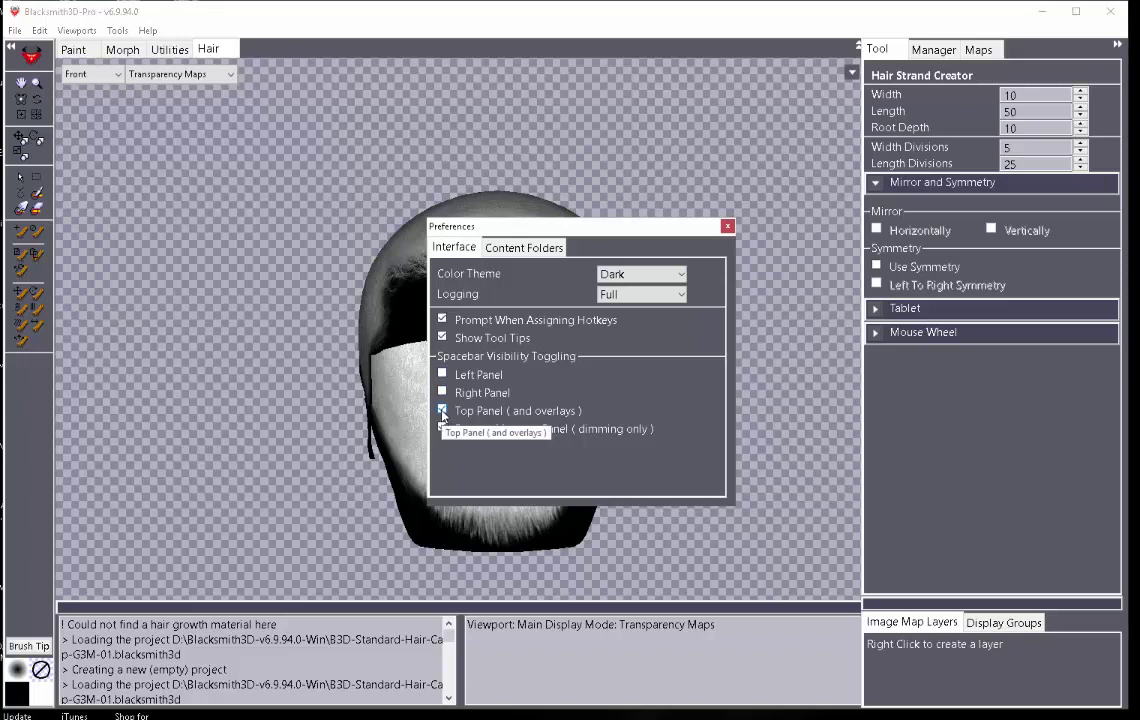
left_click(442, 411)
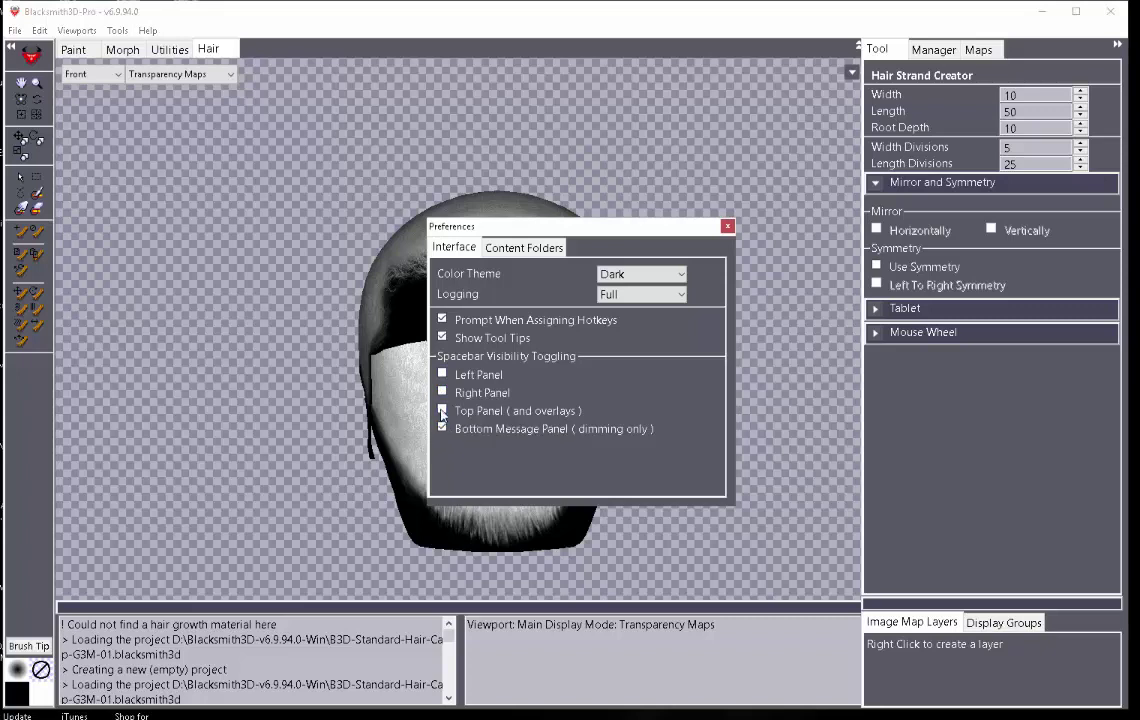
left_click(442, 411)
left_click(443, 375)
left_click(443, 393)
left_click(727, 228)
Hide the panels around the viewport and reduce the height of the message panel to about three lines of text.
key("space")
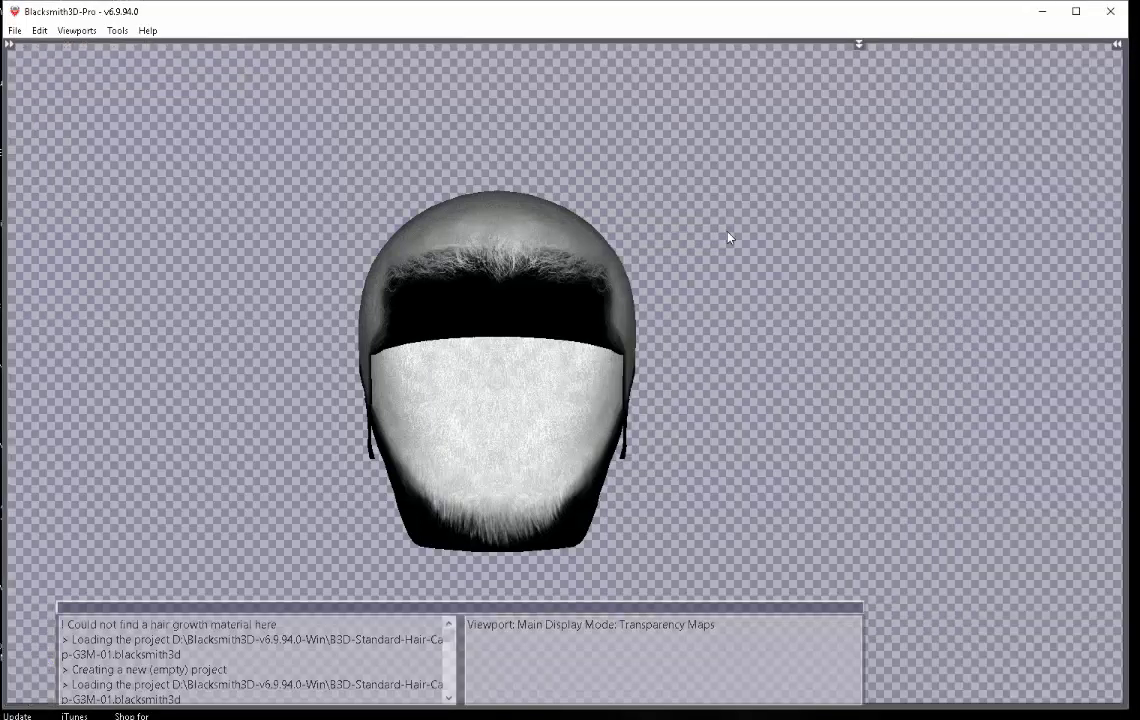
key("space")
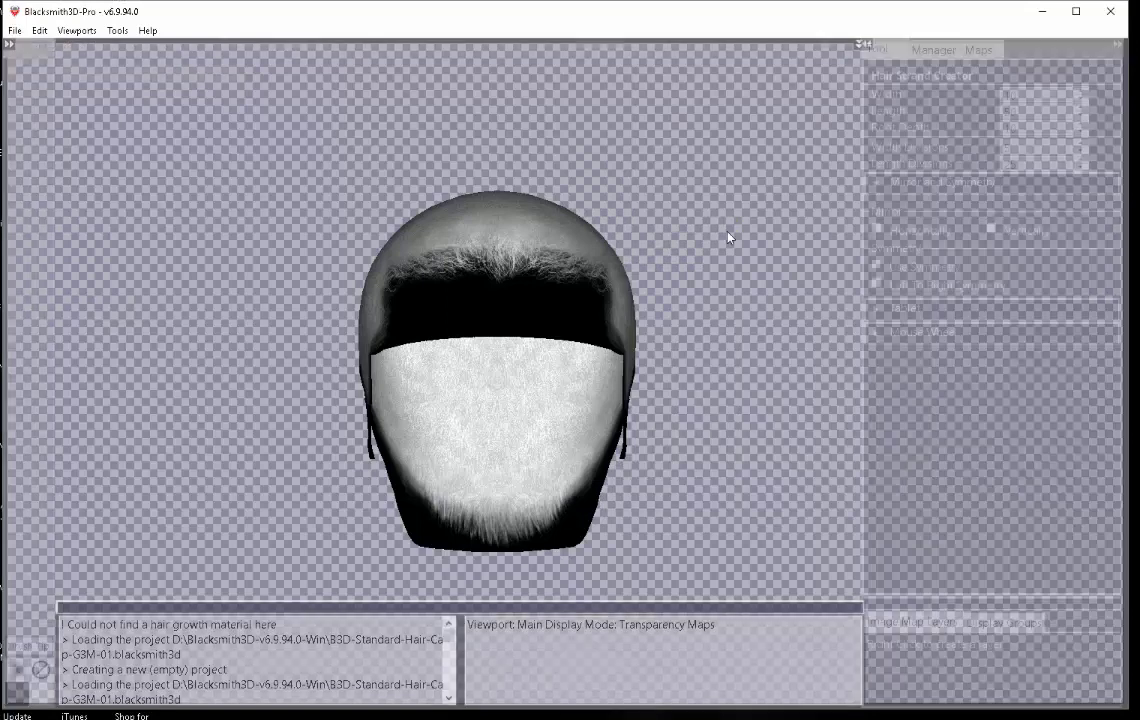
key("space")
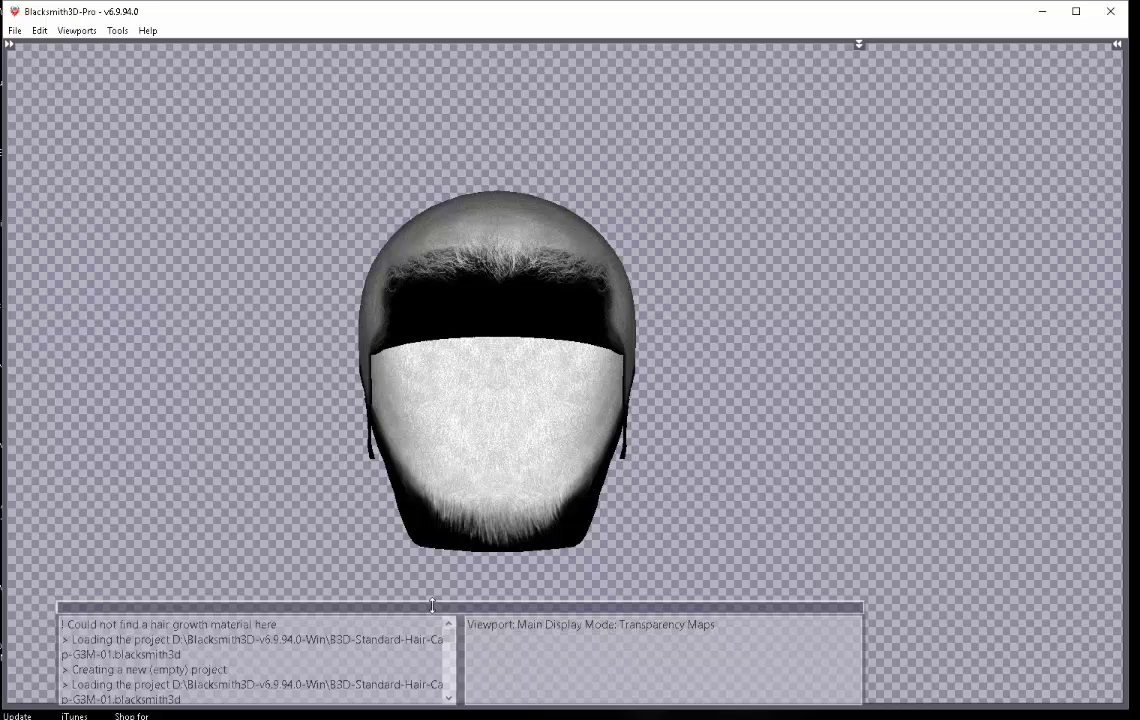
left_click_drag(432, 605, 427, 679)
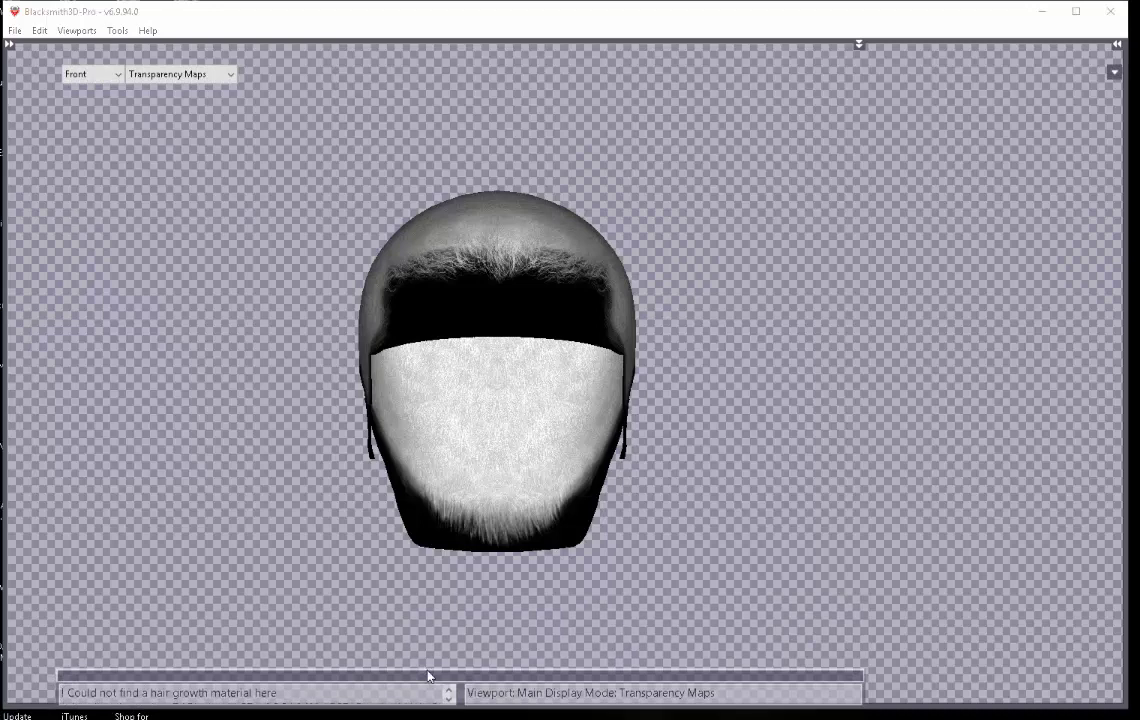
left_click_drag(428, 677, 429, 641)
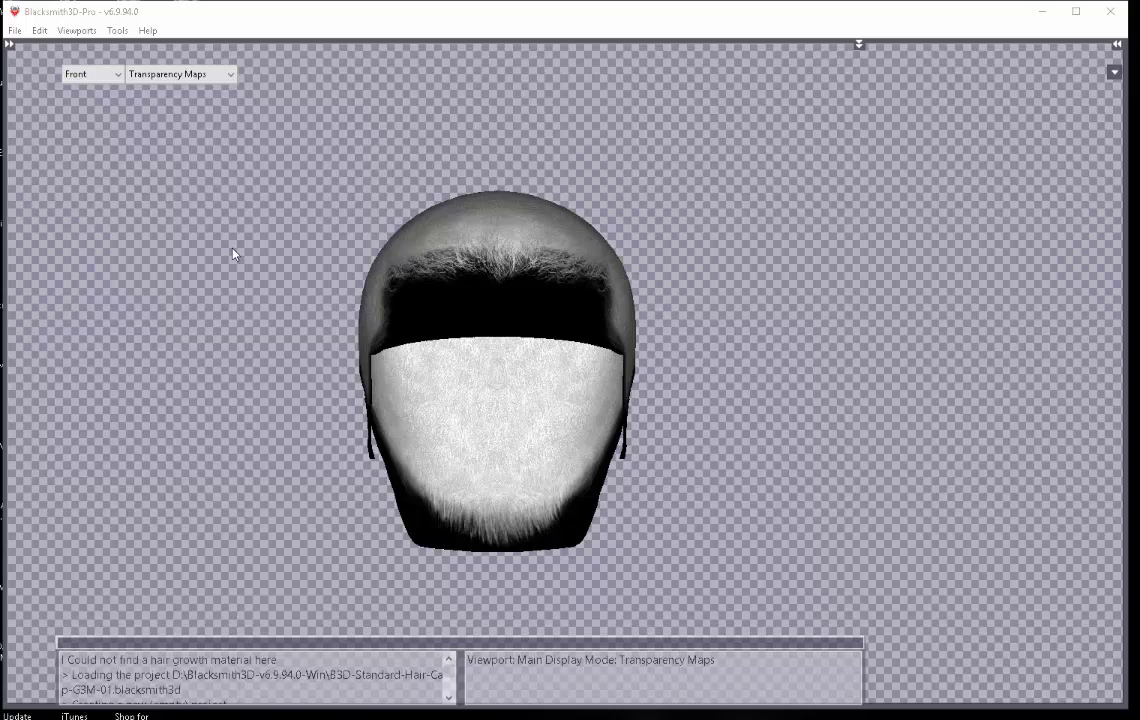
Set Logging to Disabled and back to Full in the Preferences, and close them.
left_click(17, 31)
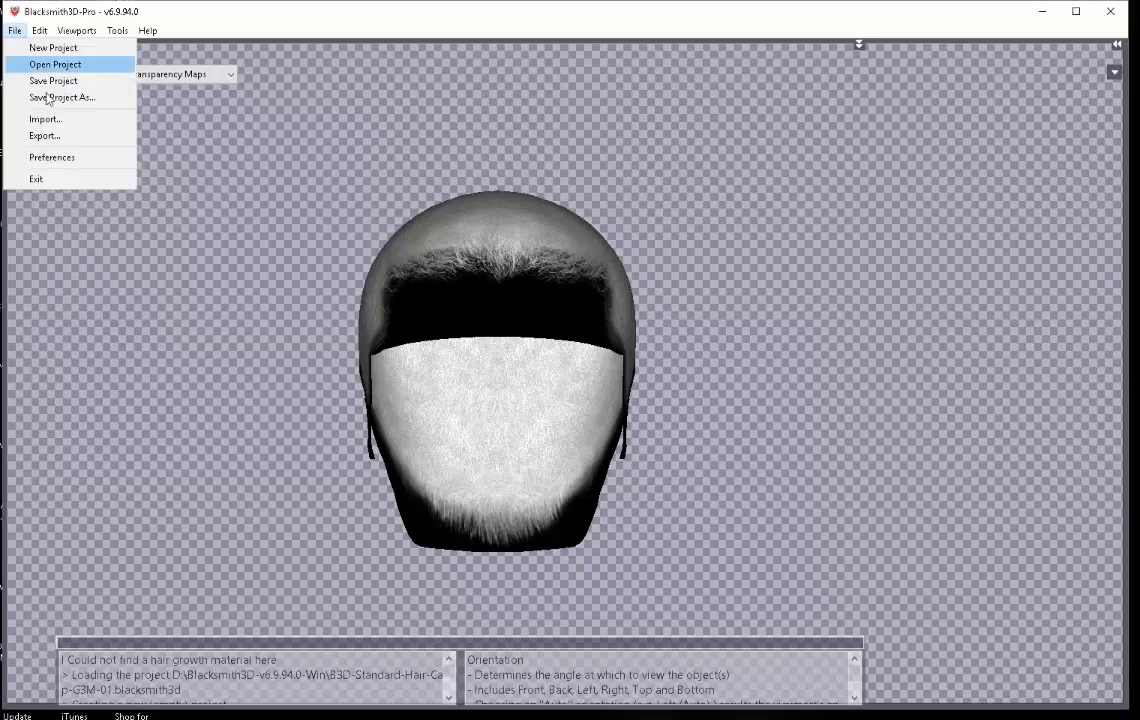
left_click(81, 160)
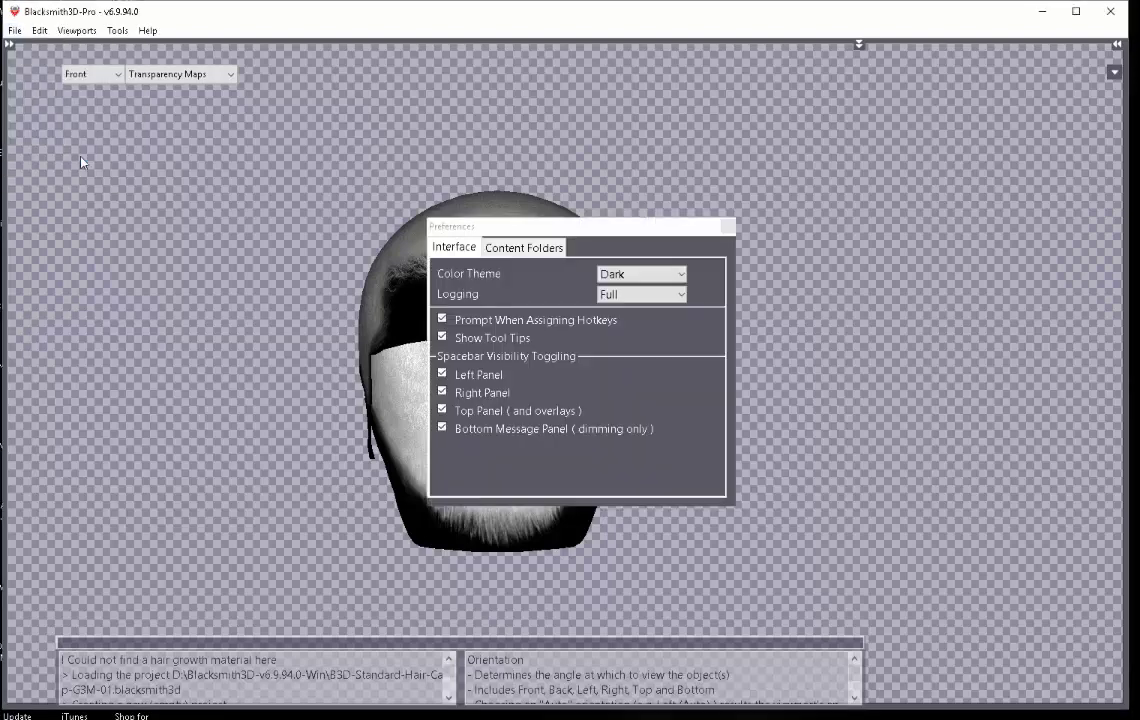
left_click(672, 298)
left_click(659, 313)
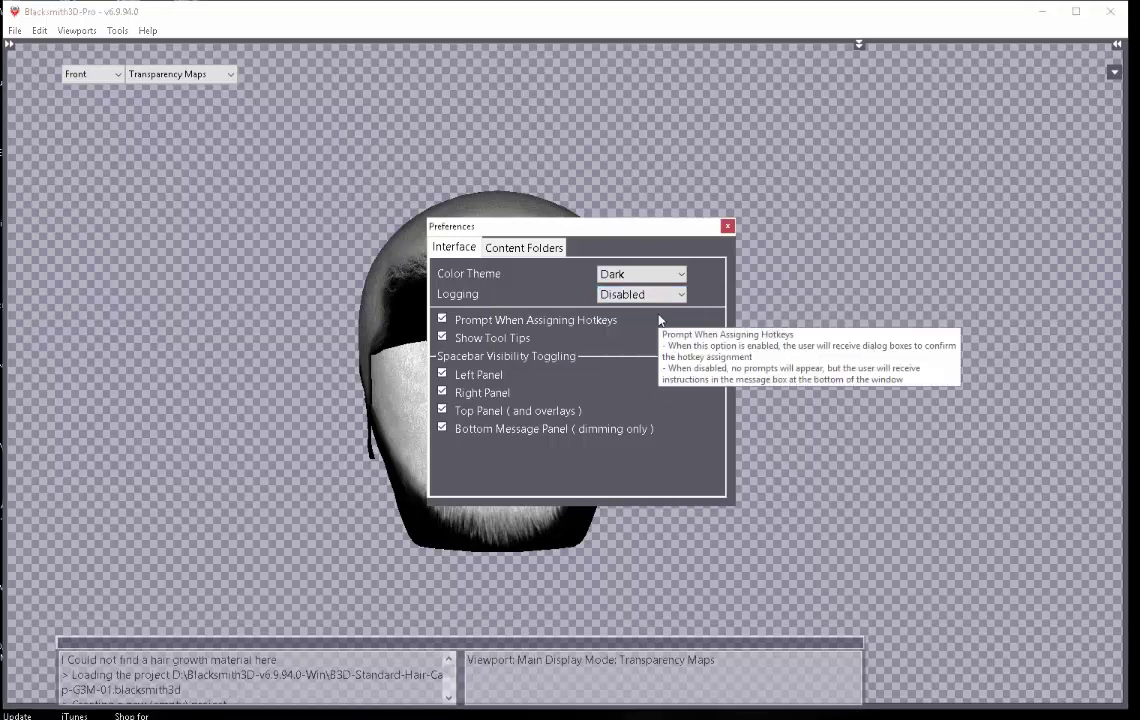
left_click(660, 297)
left_click(652, 365)
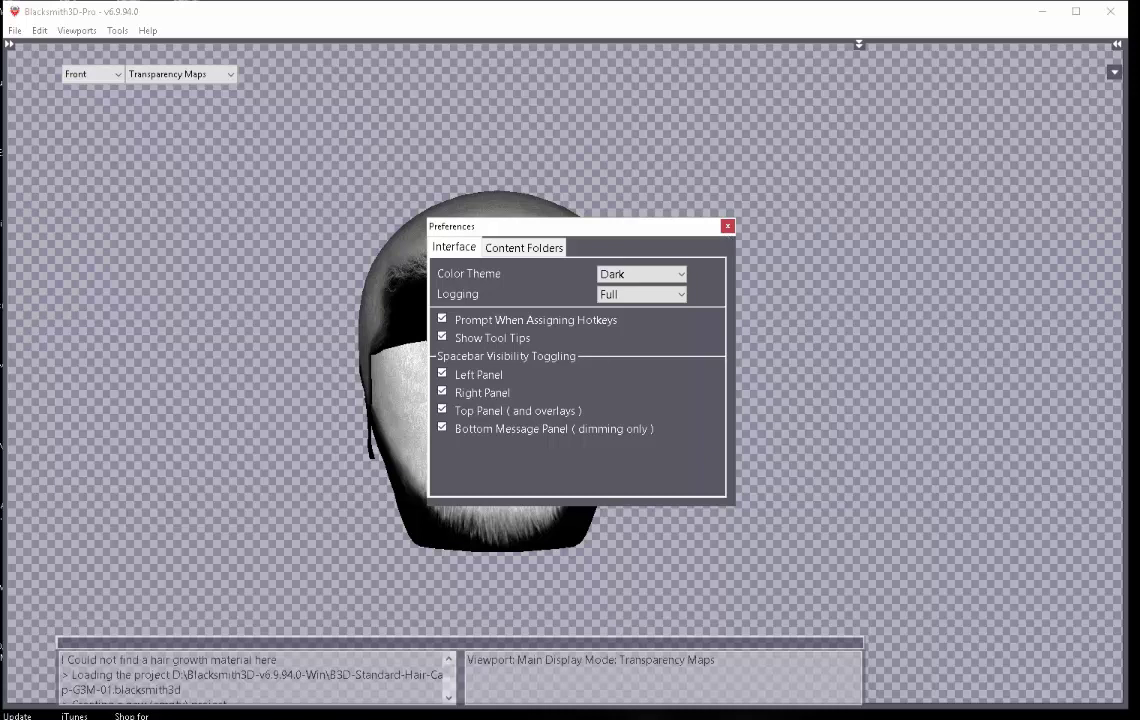
left_click(758, 76)
left_click(727, 227)
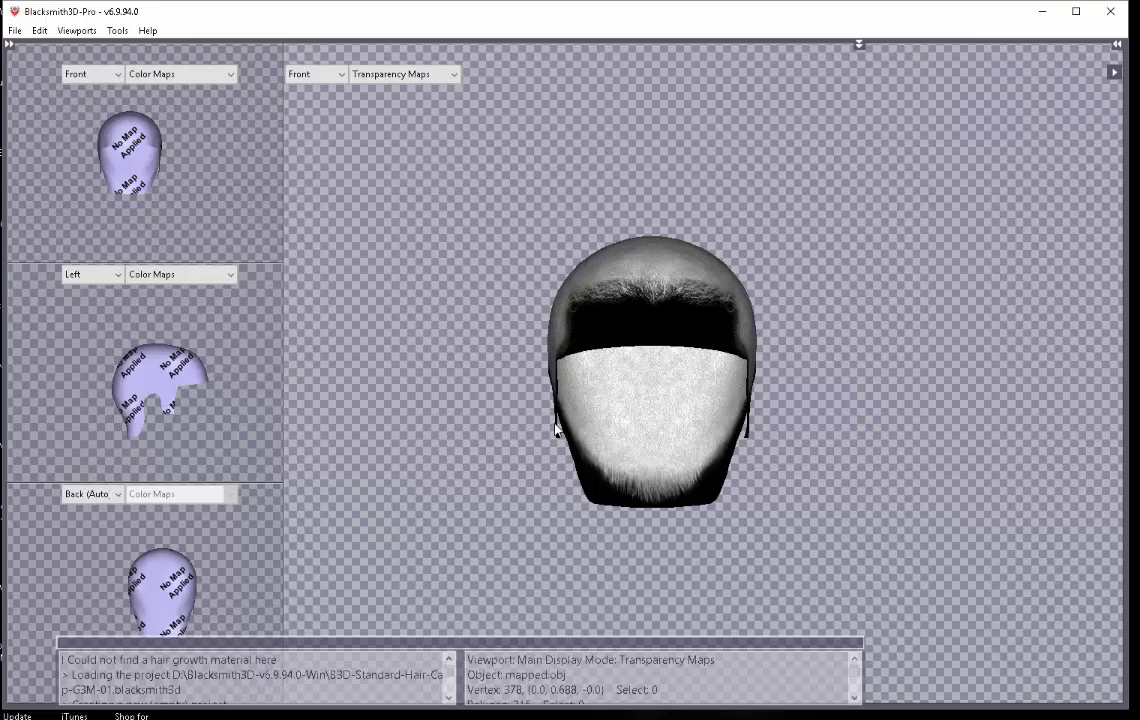
Alternate between the multi-viewport layout and the single main viewport, ending on the single viewport.
key("space")
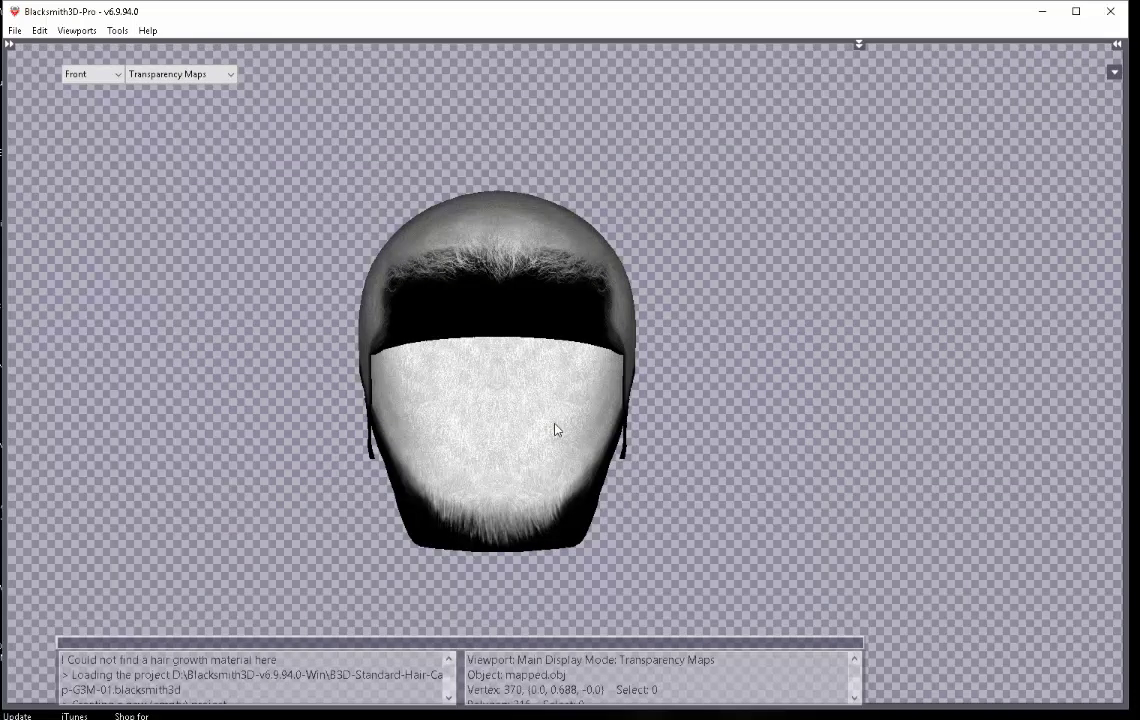
key("space")
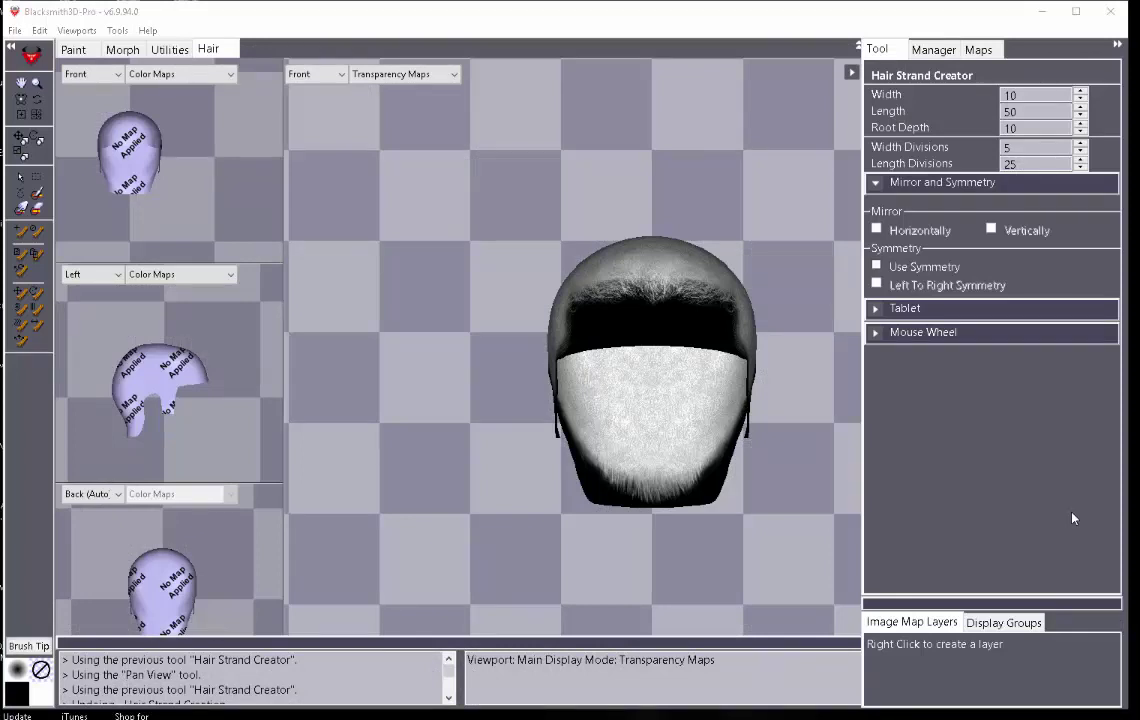
key("space")
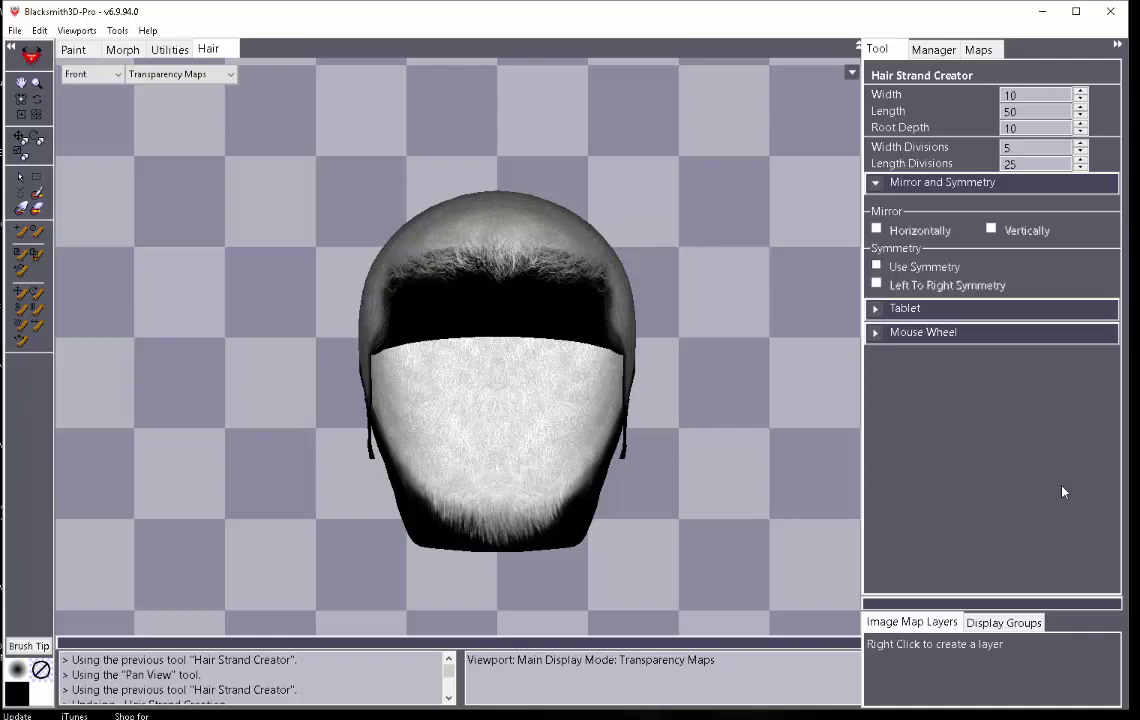
Pan the view to move the hair cap slightly downward, and zoom in on it.
key("space")
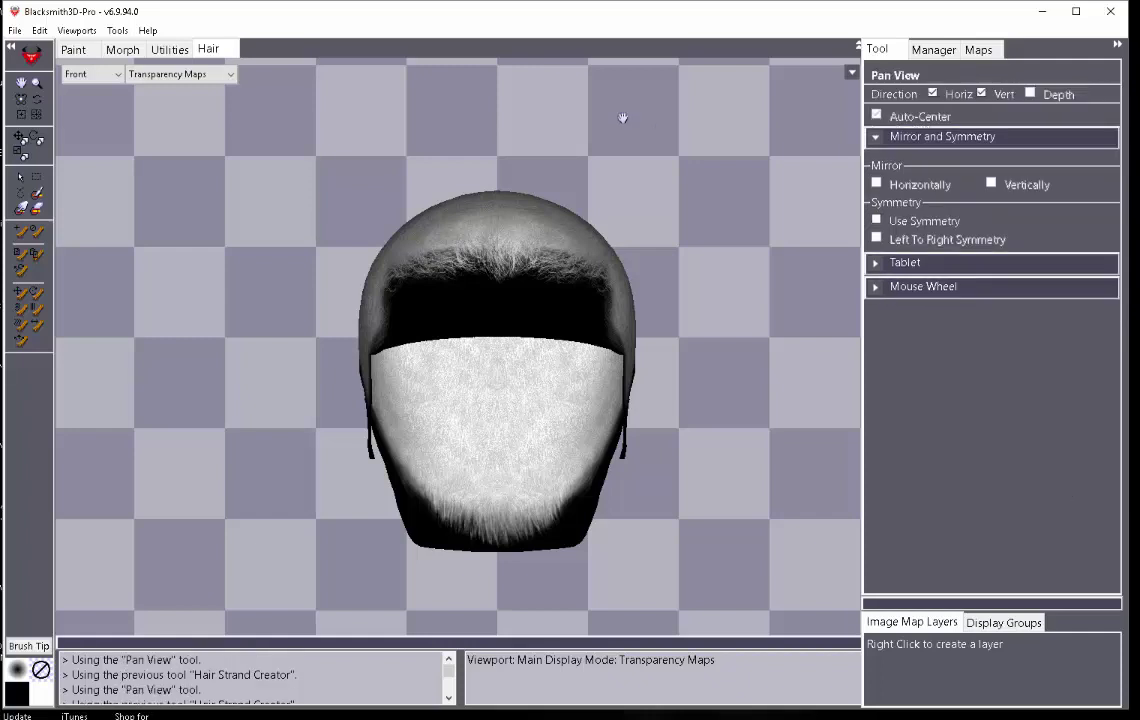
left_click_drag(480, 193, 447, 214)
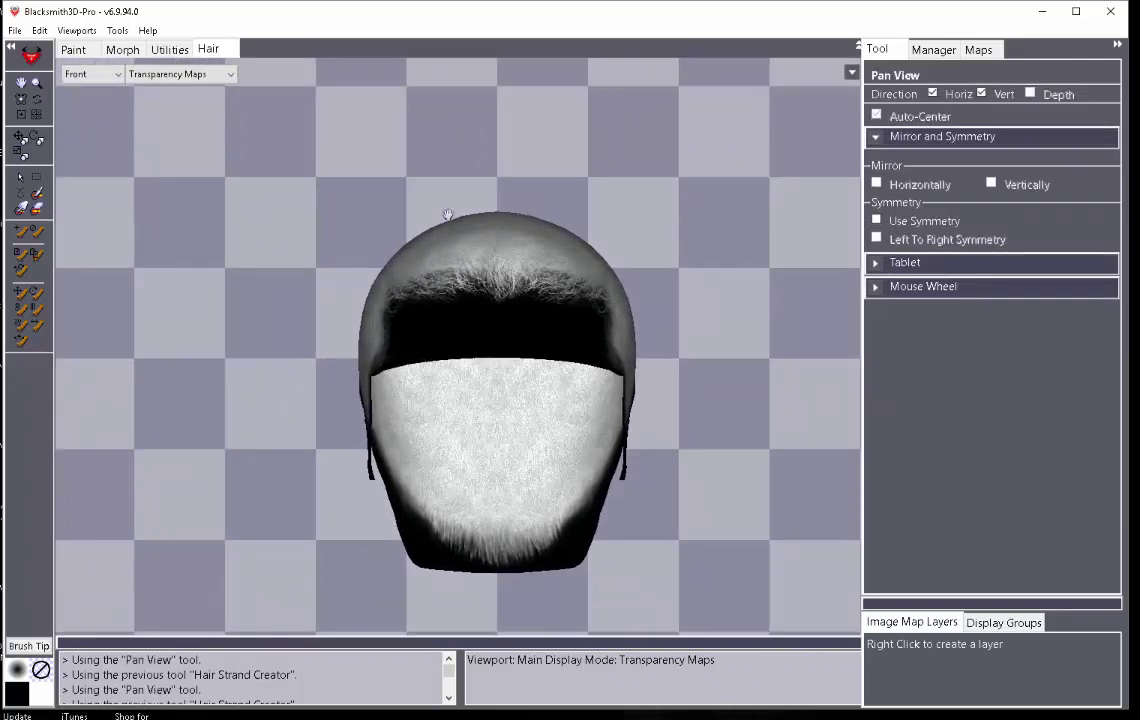
key("ctrl+space")
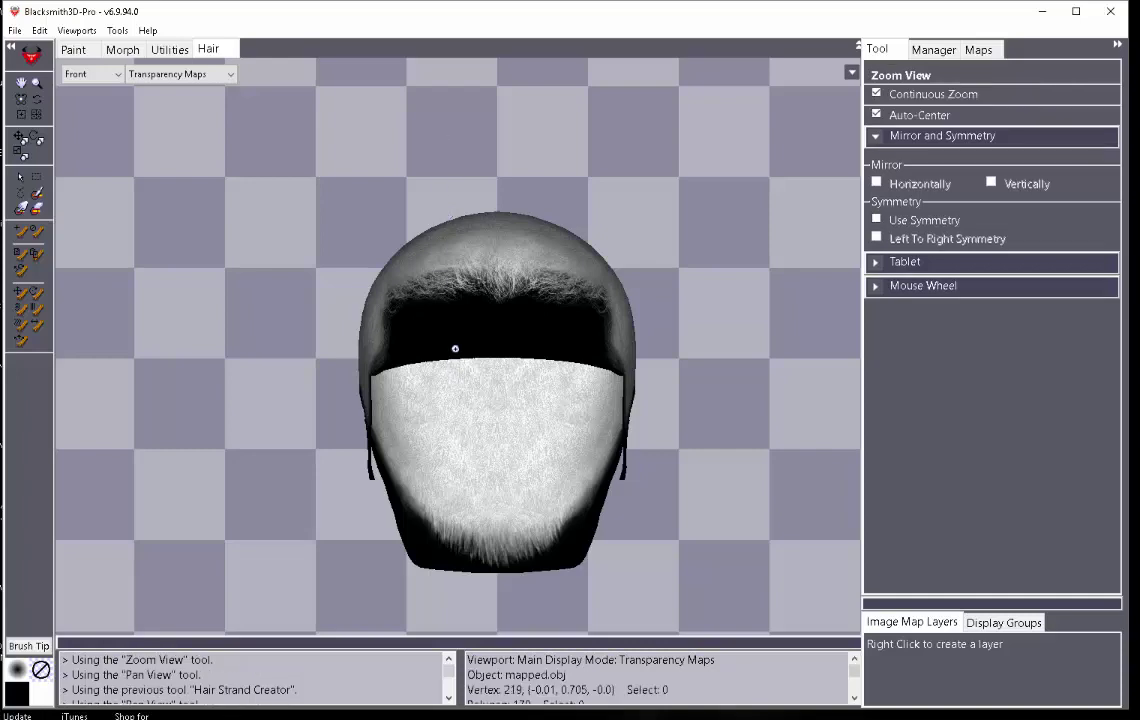
left_click_drag(455, 348, 425, 328)
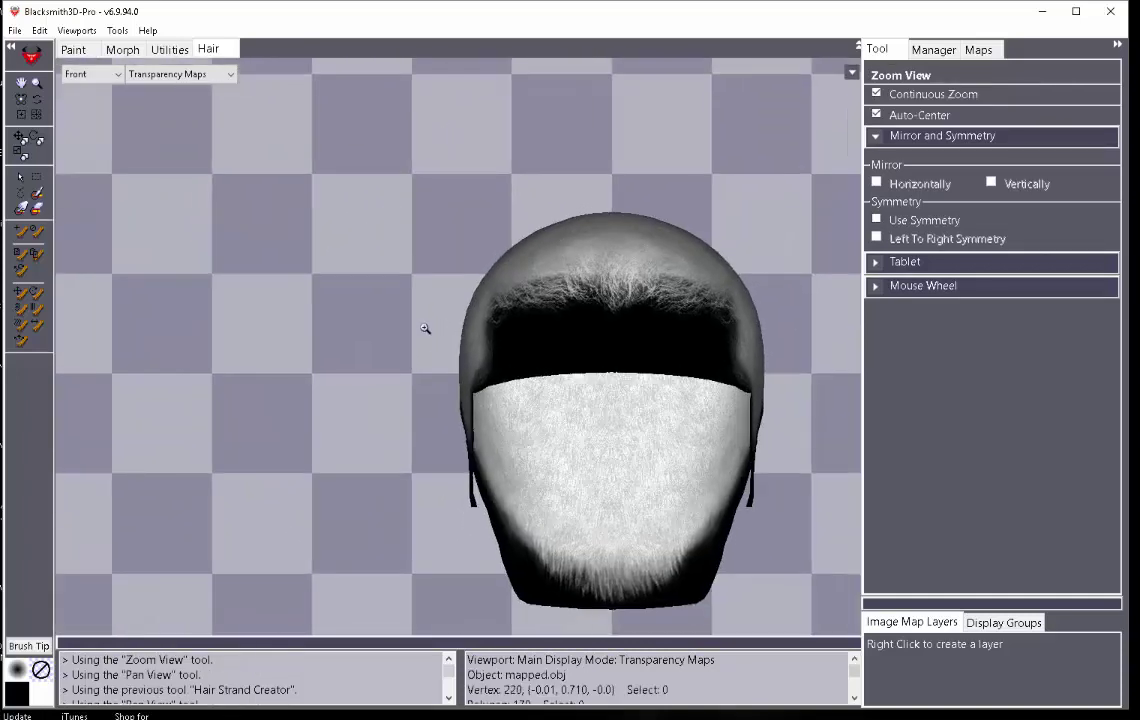
Rotate the view horizontally around the hair cap with Rotate View to inspect its side and front.
key("r")
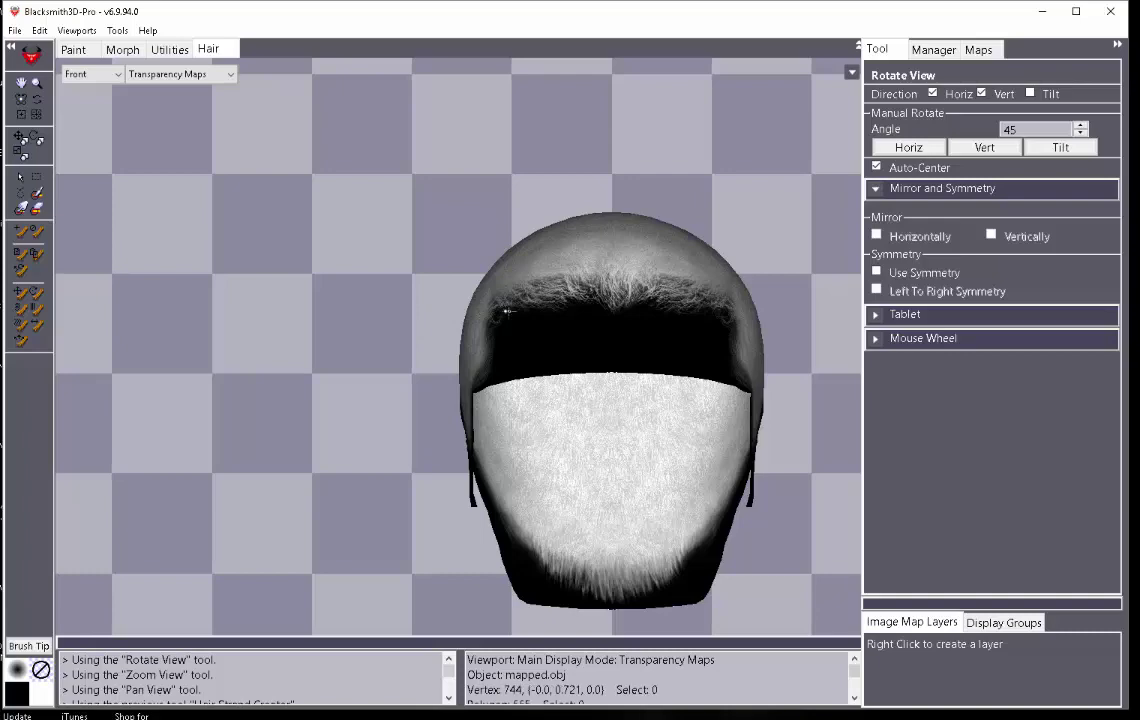
left_click_drag(507, 311, 400, 313)
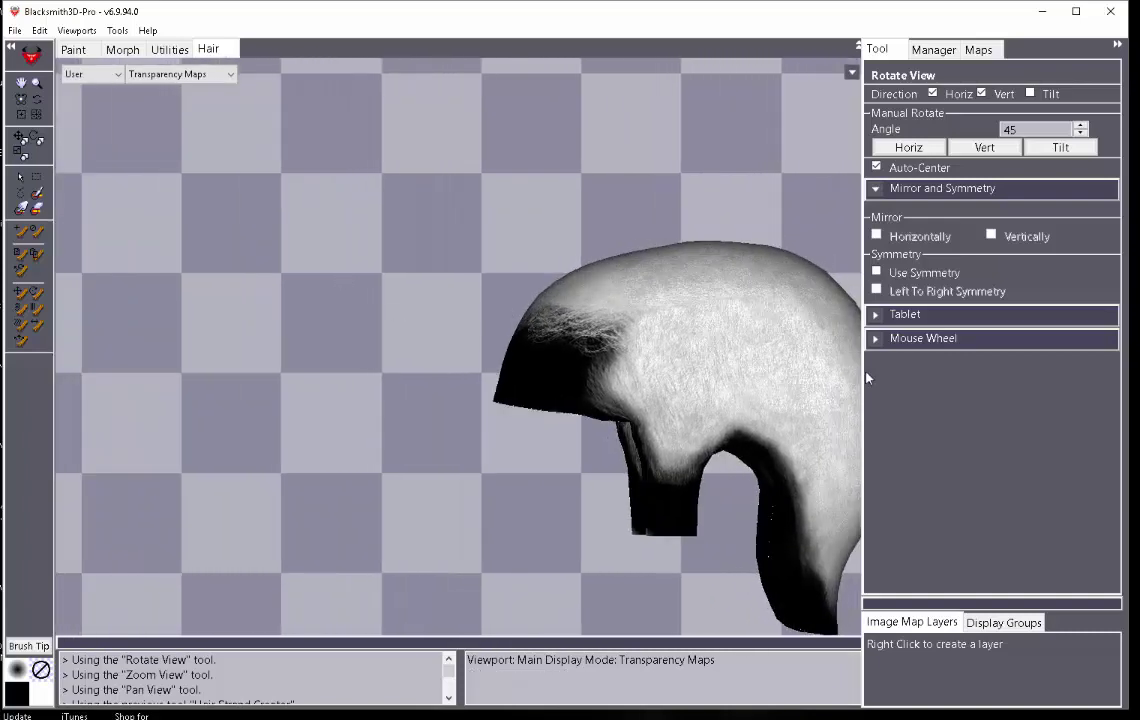
left_click_drag(560, 313, 378, 313)
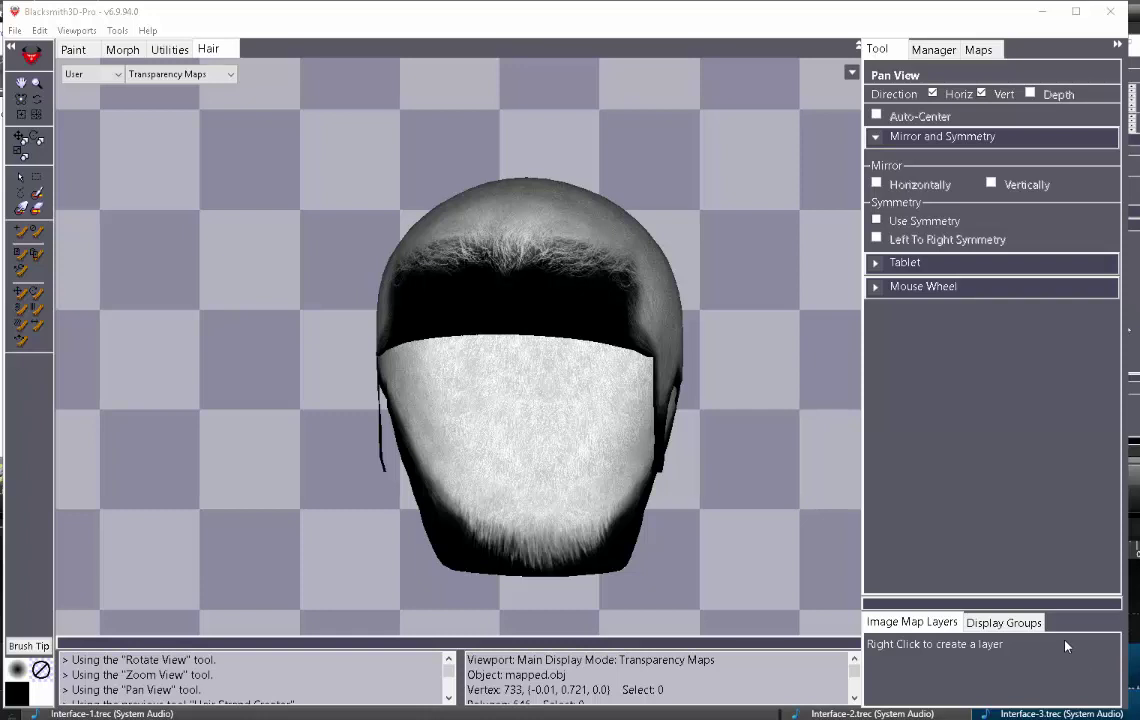
View the hair cap from the back, front, left and right orientations in turn.
key("b")
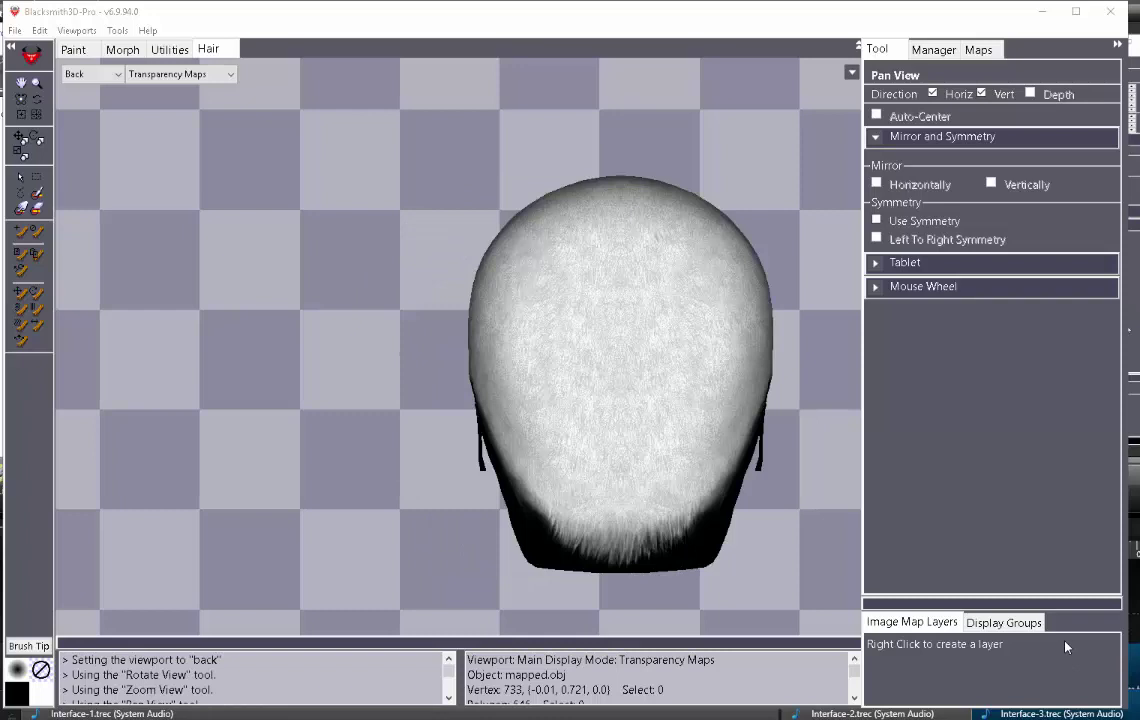
key("f")
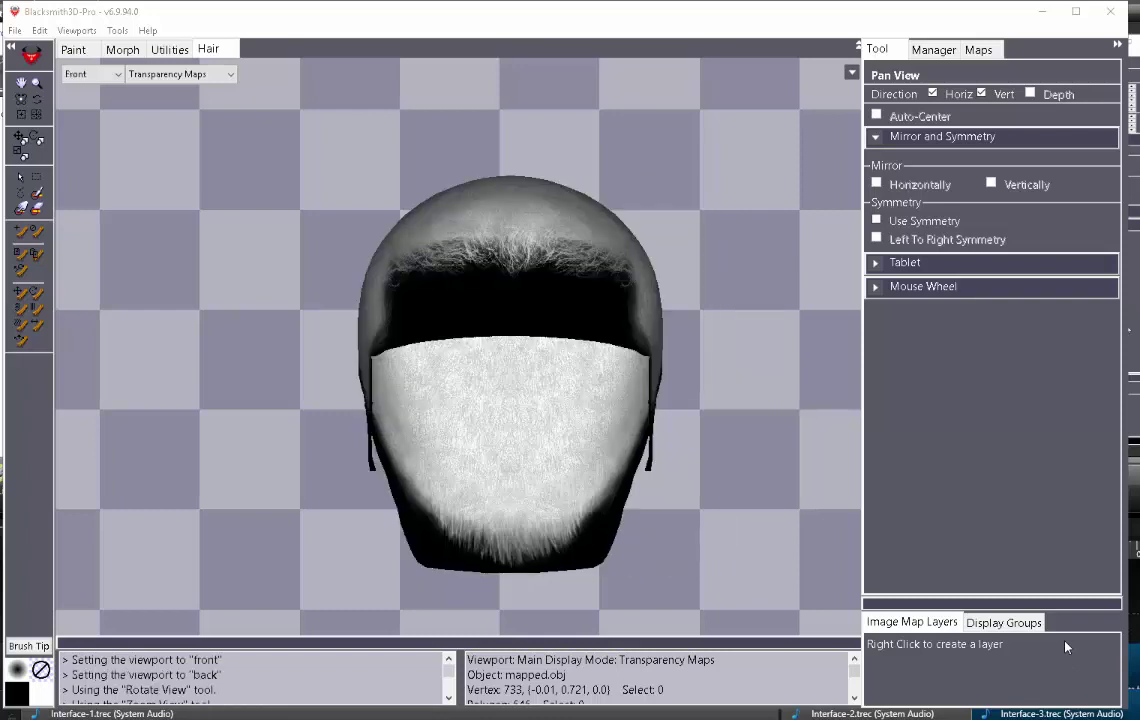
key("l")
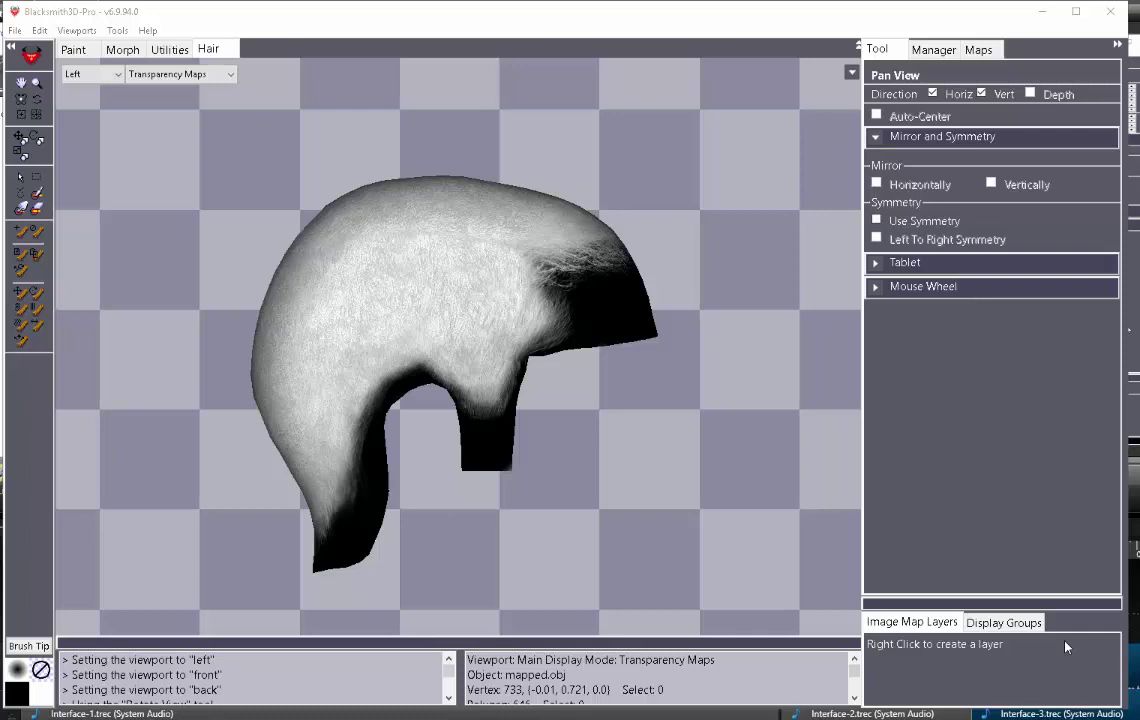
key("r")
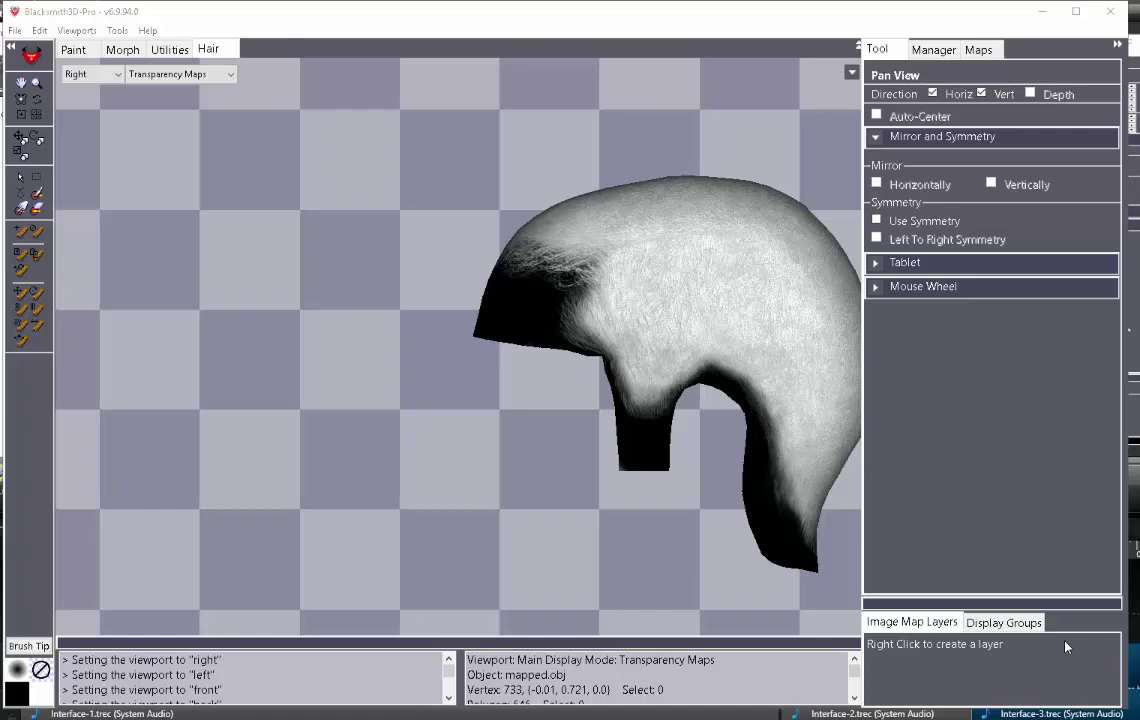
Return to the front view and swap between the Rotate View and Pan View tools, ending on Pan View.
key("ctrl+z")
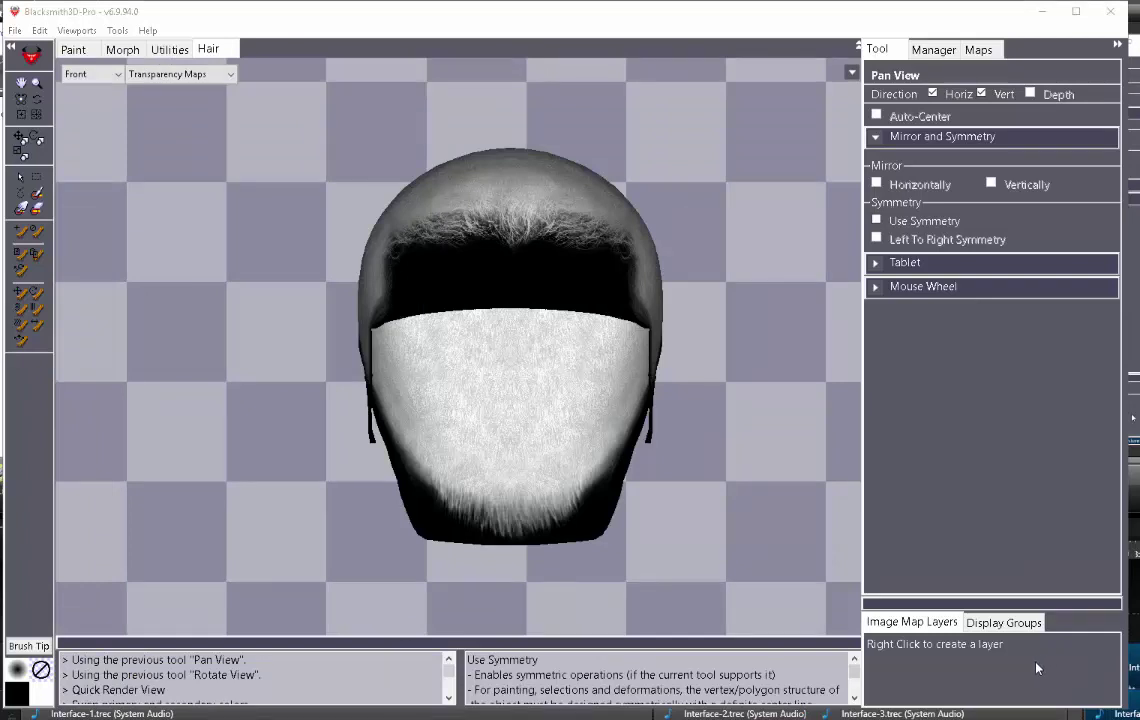
key("space")
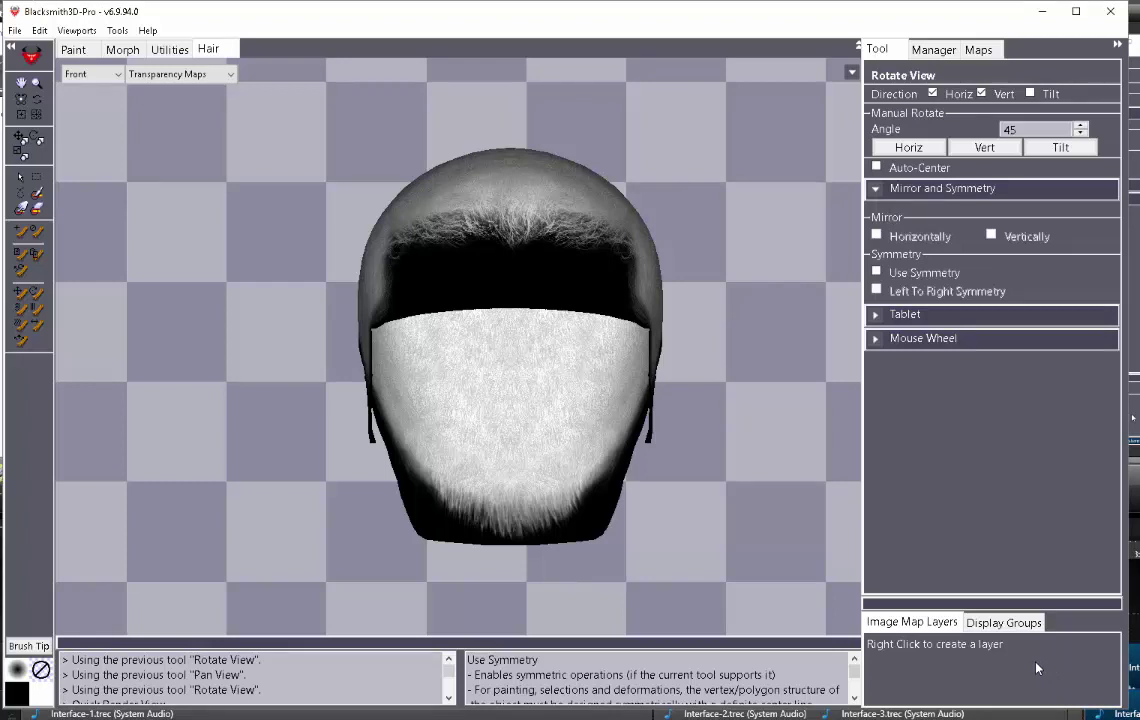
key("space")
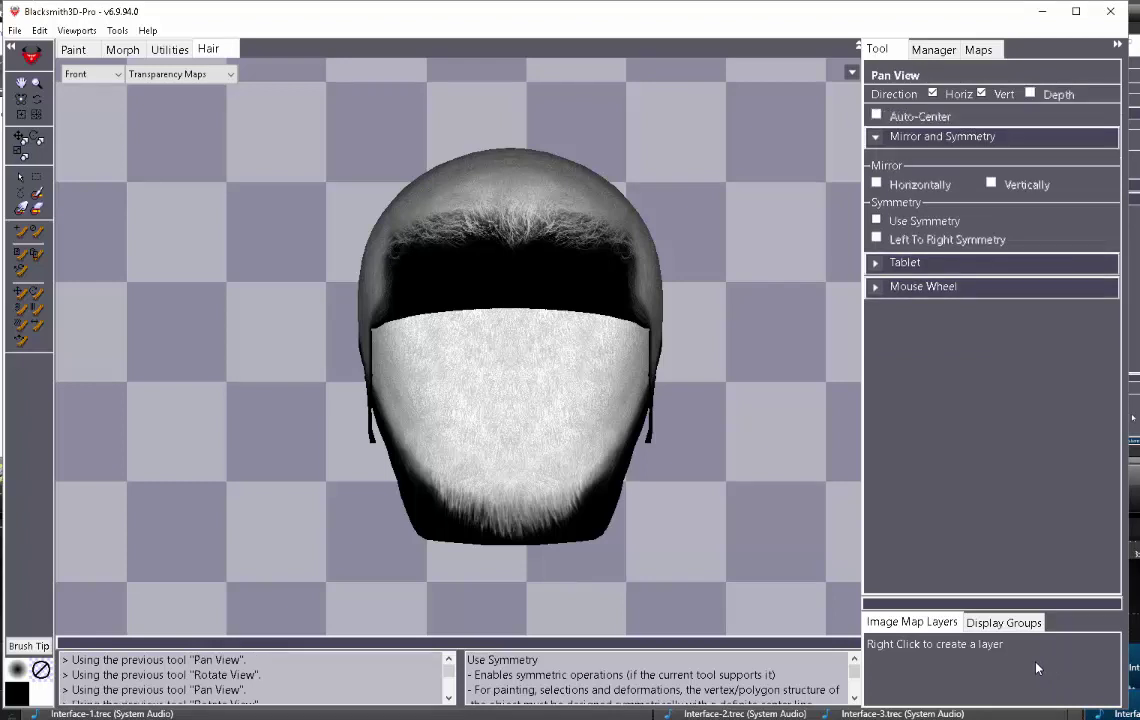
Toggle the hair cap's wireframe overlay on and off twice, and turn off the viewport lighting.
key("w")
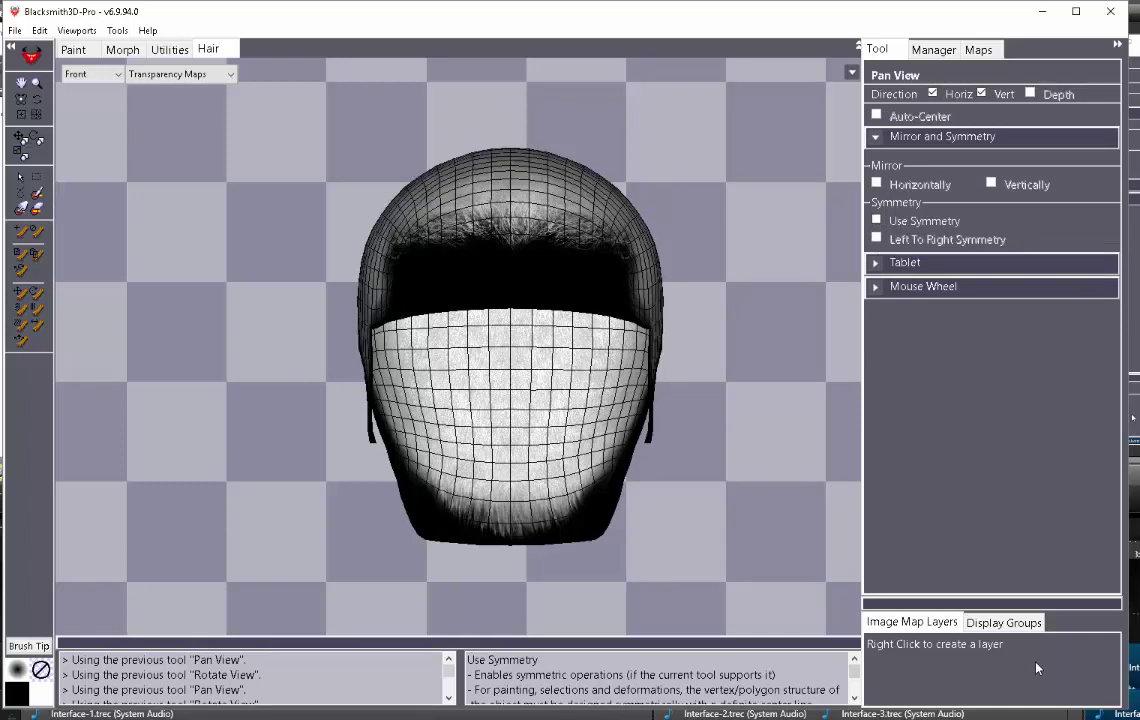
key("w")
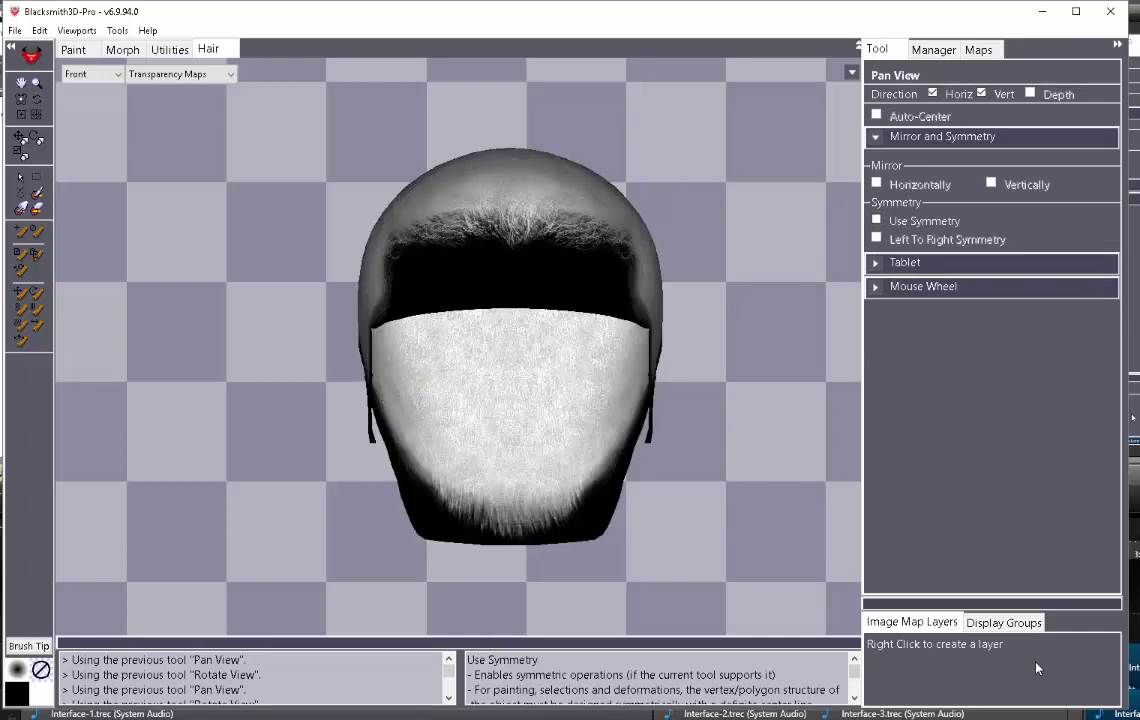
key("w")
key("w")
key("l")
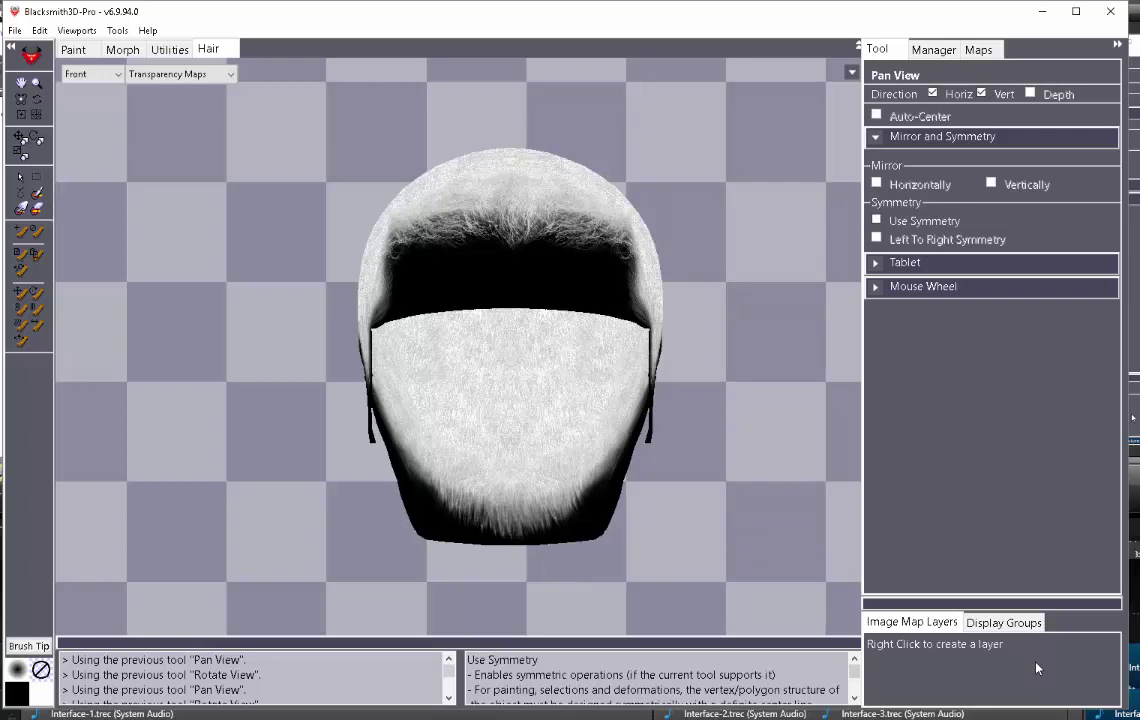
Toggle the viewport lighting repeatedly, ending with it on, and show and hide the hair cap's vertex overlay.
key("l")
key("l")
key("l")
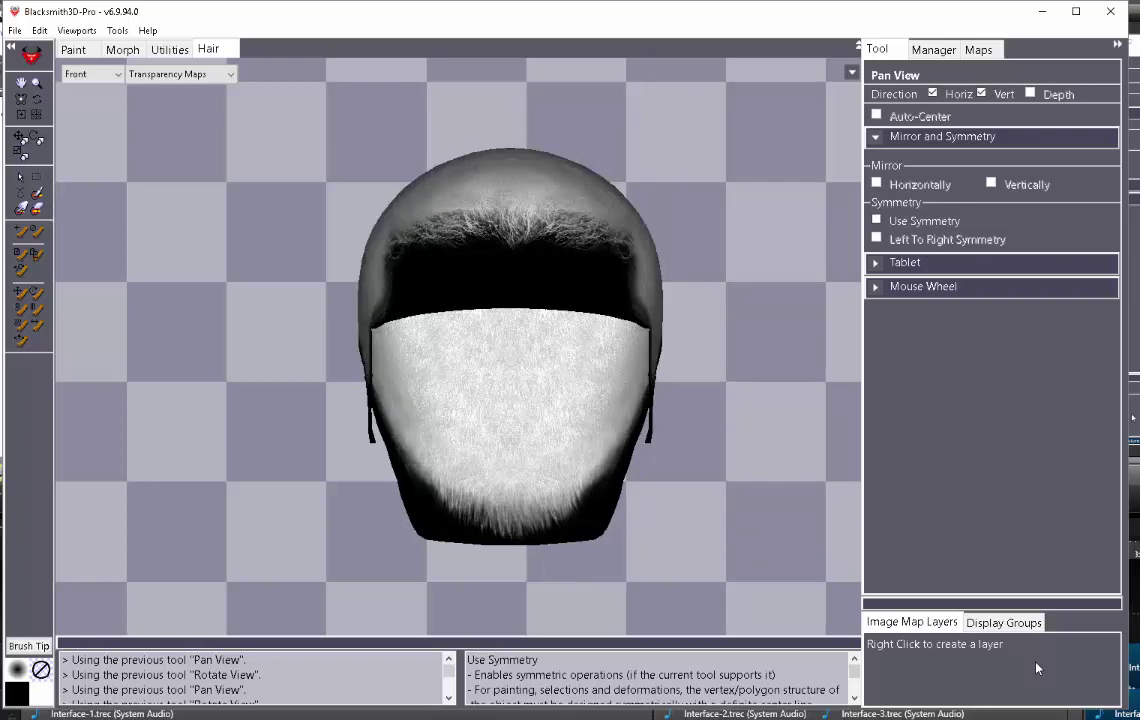
key("v")
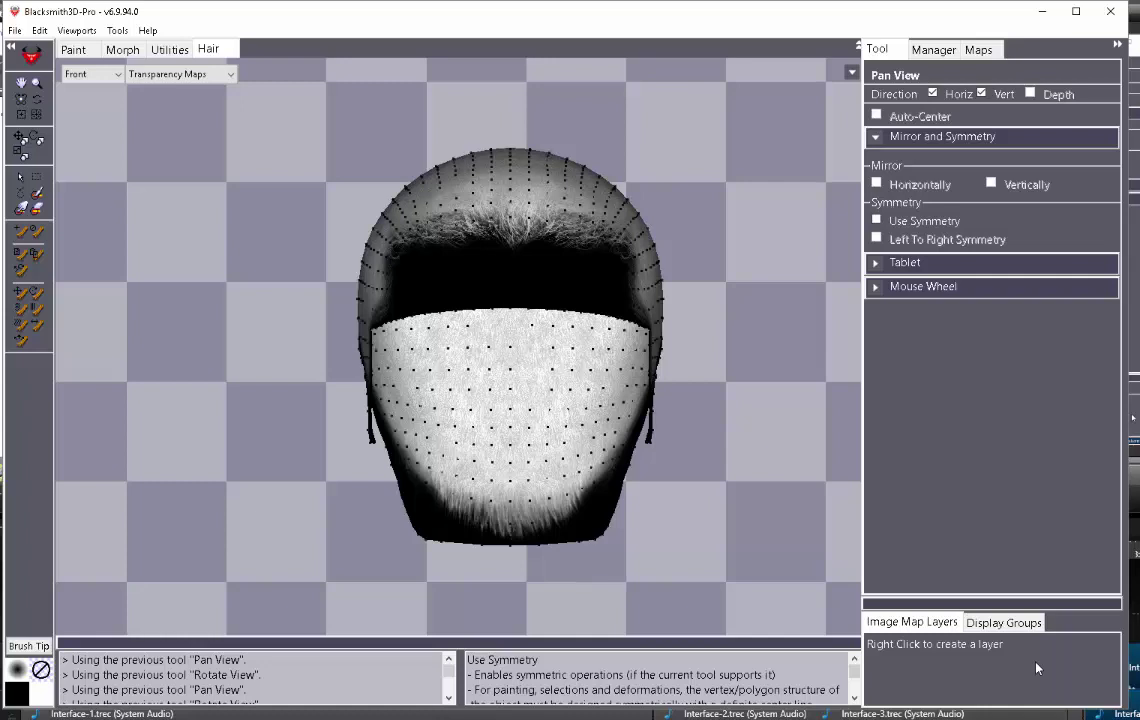
key("v")
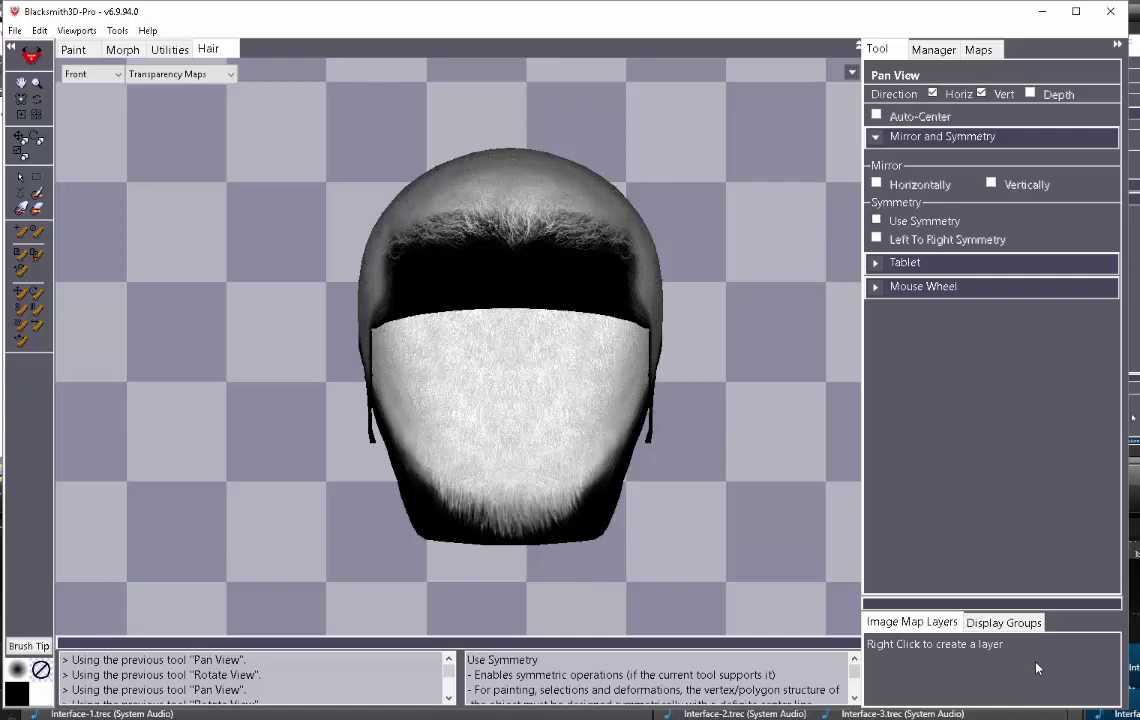
Swap the primary and secondary brush colors and switch the viewport from Transparency Maps to Quick Render View.
key("x")
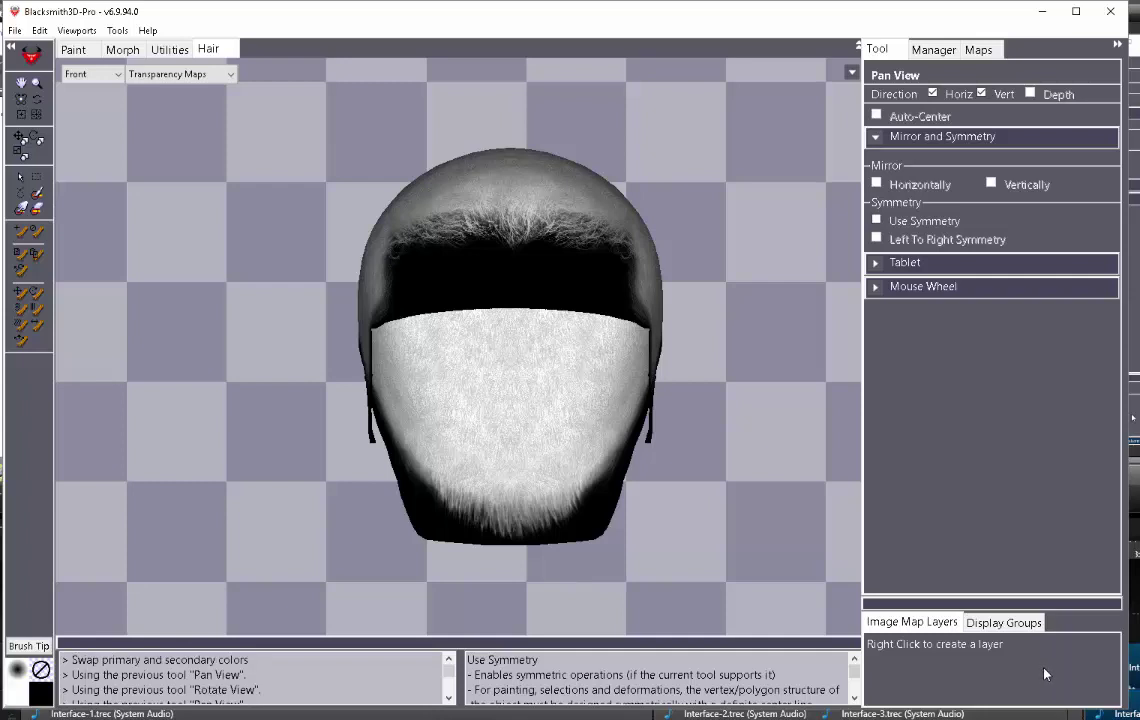
key("q")
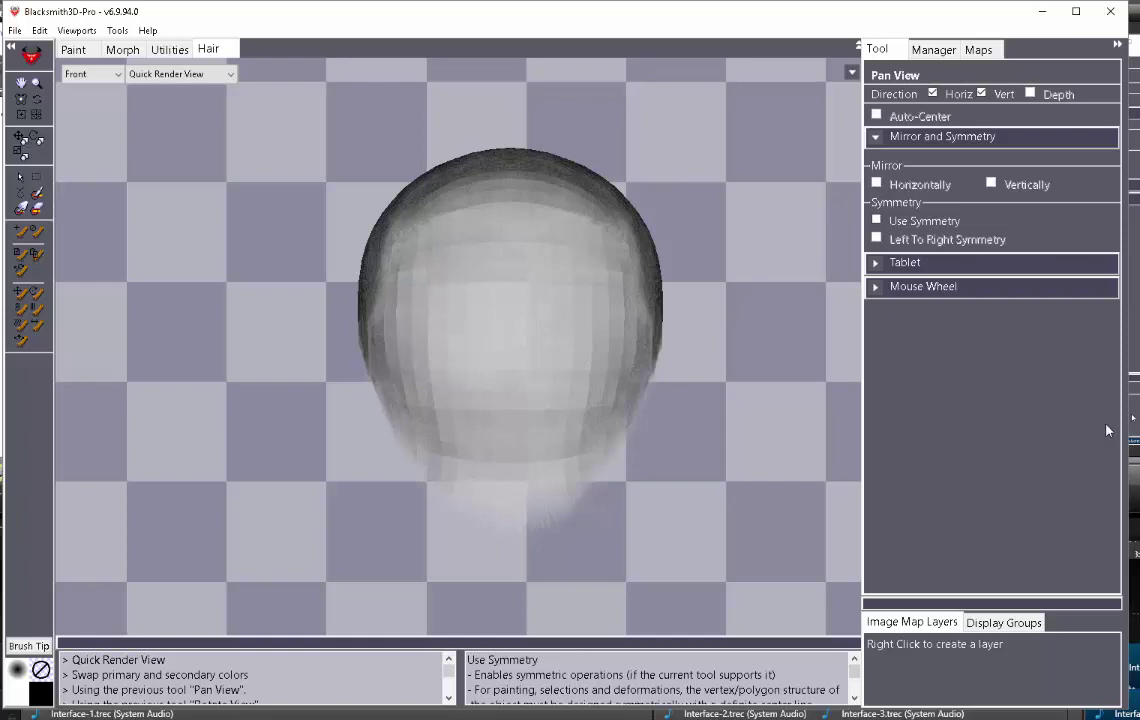
Expand the User Editable and Reserved hotkey groups in the Manager and look through their assigned shortcuts.
left_click(936, 50)
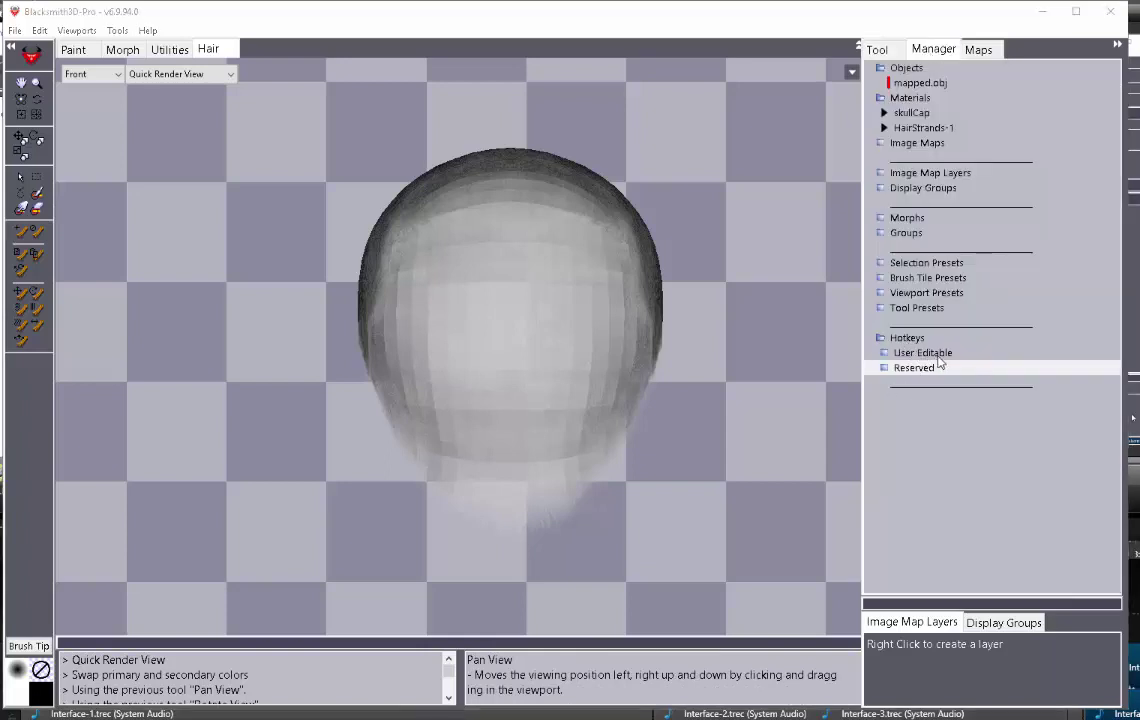
double_click(945, 354)
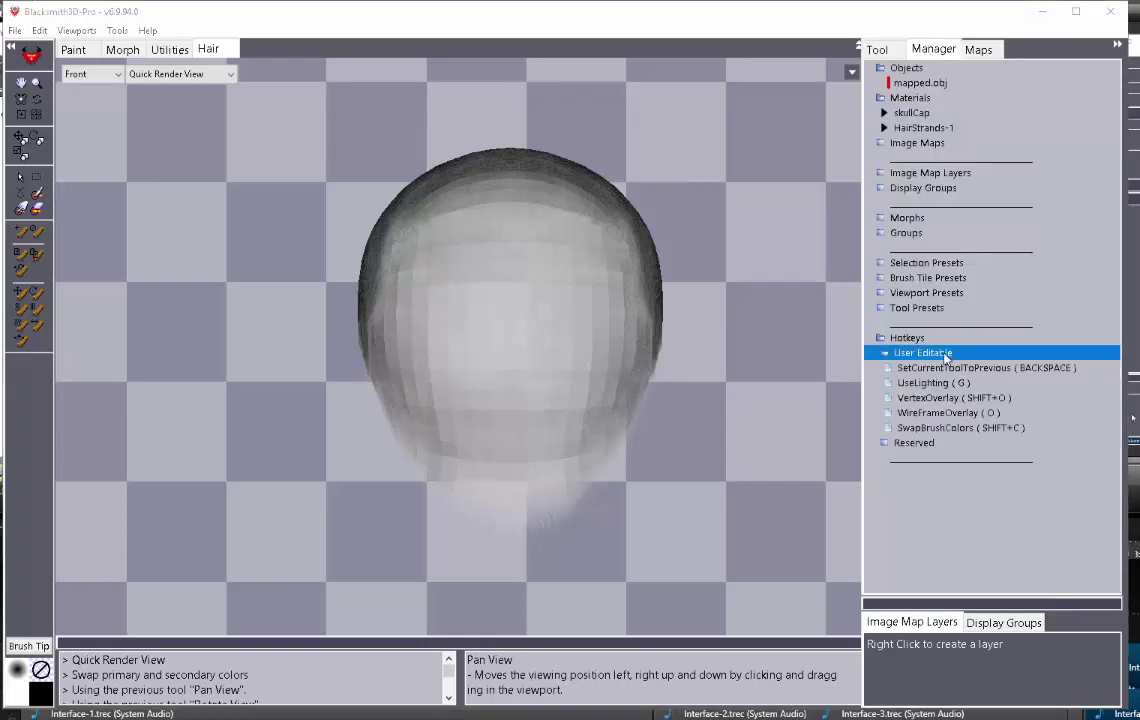
double_click(914, 443)
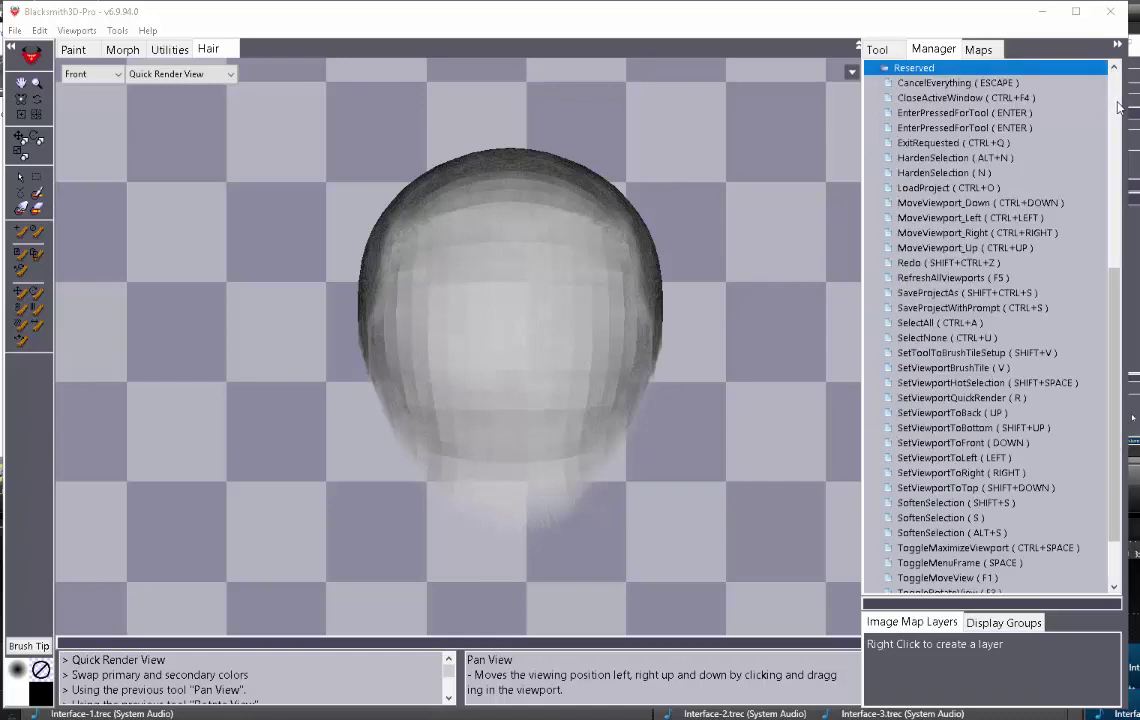
left_click(1118, 107)
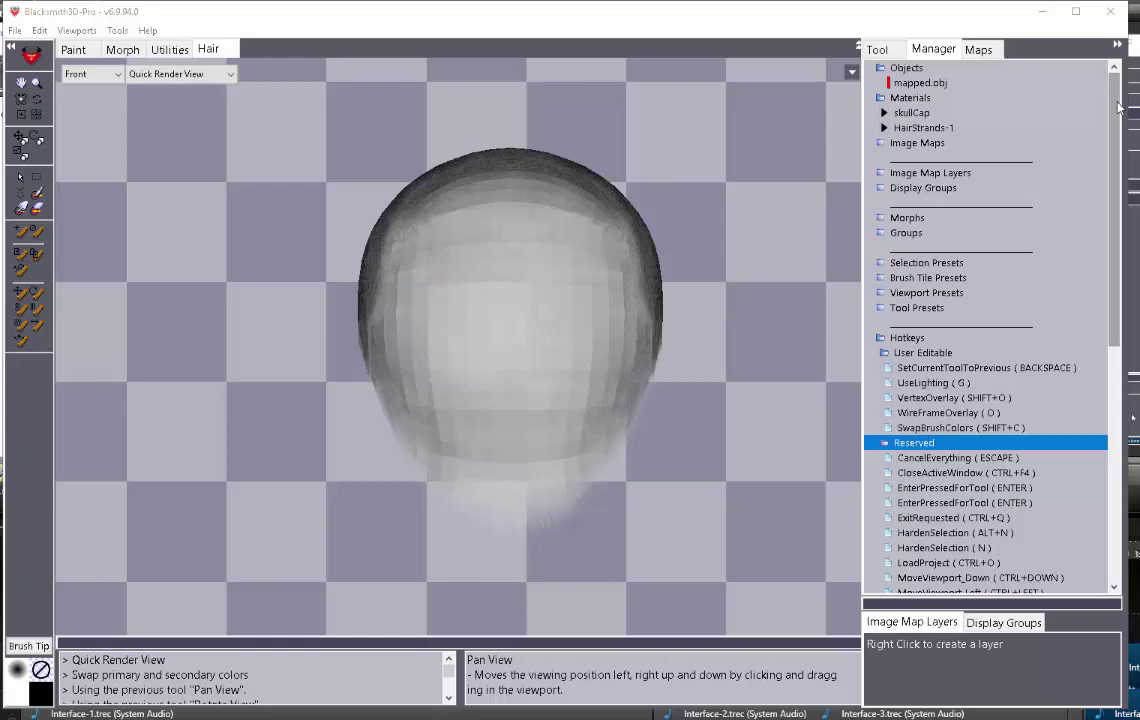
scroll(1108, 428, "down", 6)
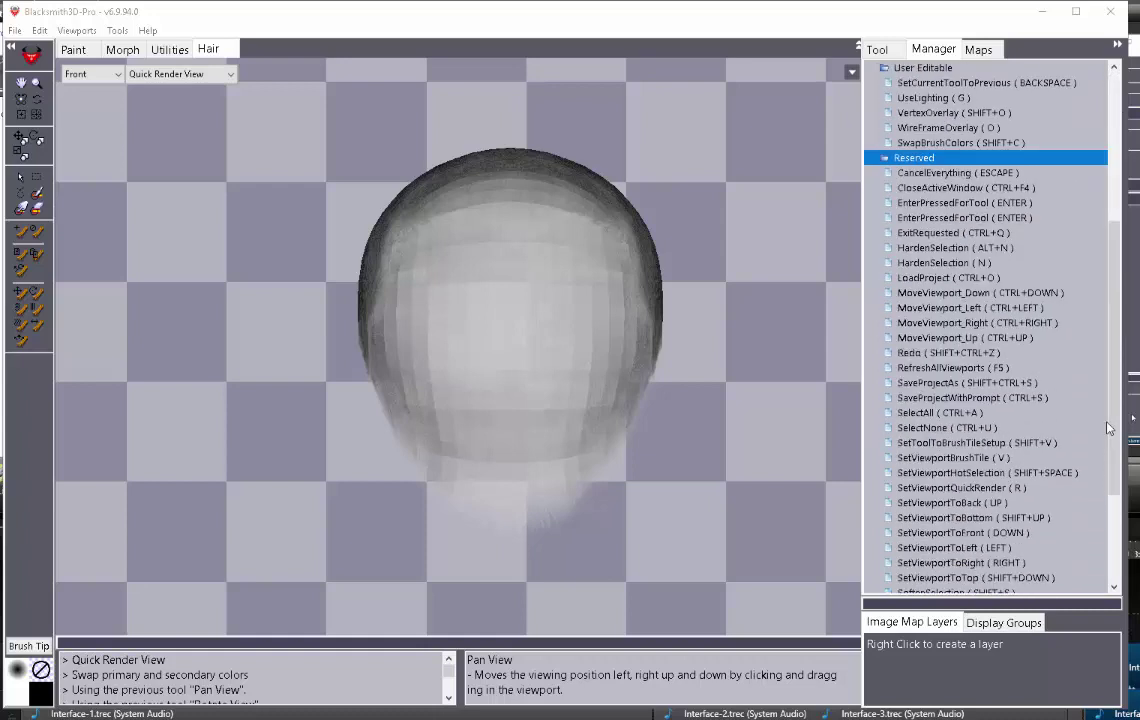
left_click(1085, 683)
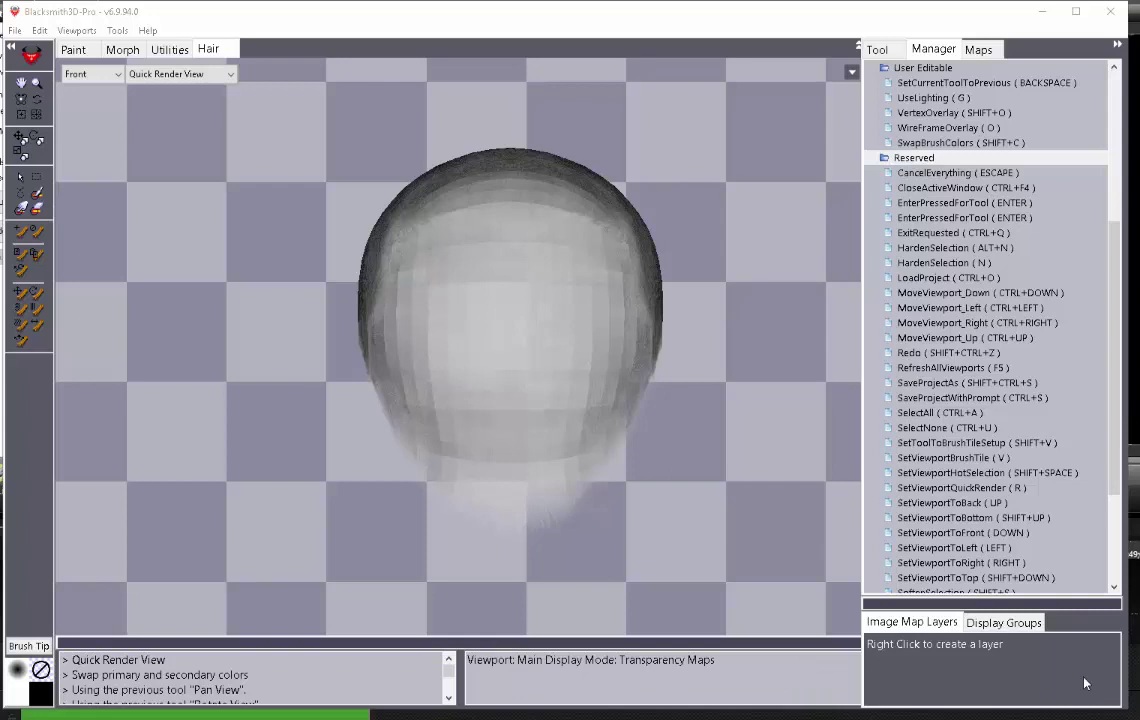